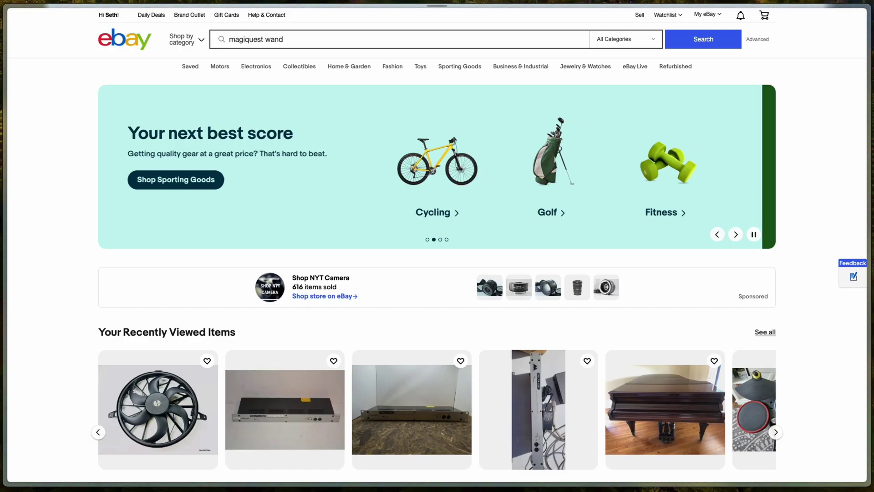
Step: Search eBay for 'magiquest wand' and scroll through the wand listings
{"action": "key", "text": "Return"}
{"action": "scroll", "coordinate": [586, 210], "scroll_direction": "down", "scroll_amount": 10}
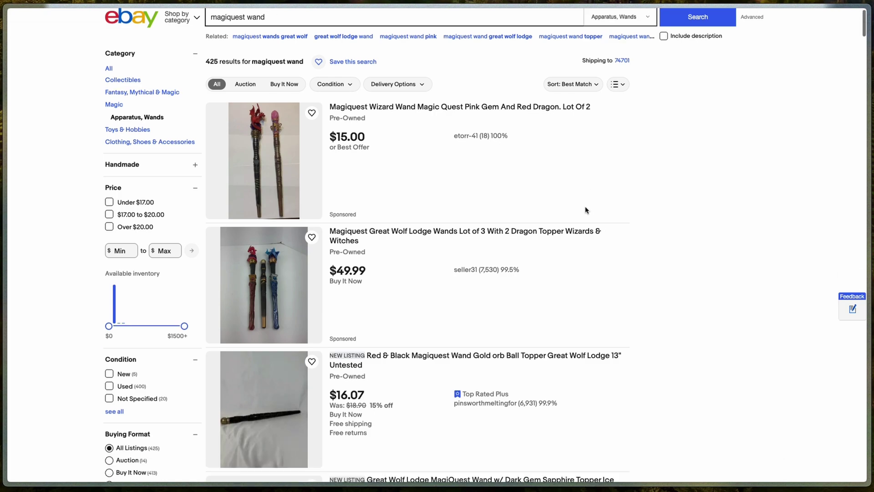
{"action": "scroll", "coordinate": [586, 210], "scroll_direction": "down", "scroll_amount": 8}
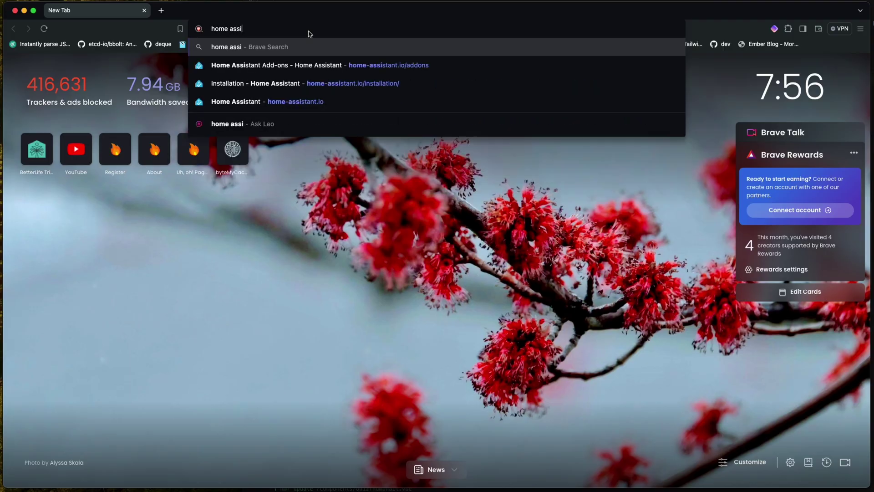
Step: Open home-assistant.io, then the esphome.io documentation in a new tab and scroll through it
{"action": "key", "text": "Return"}
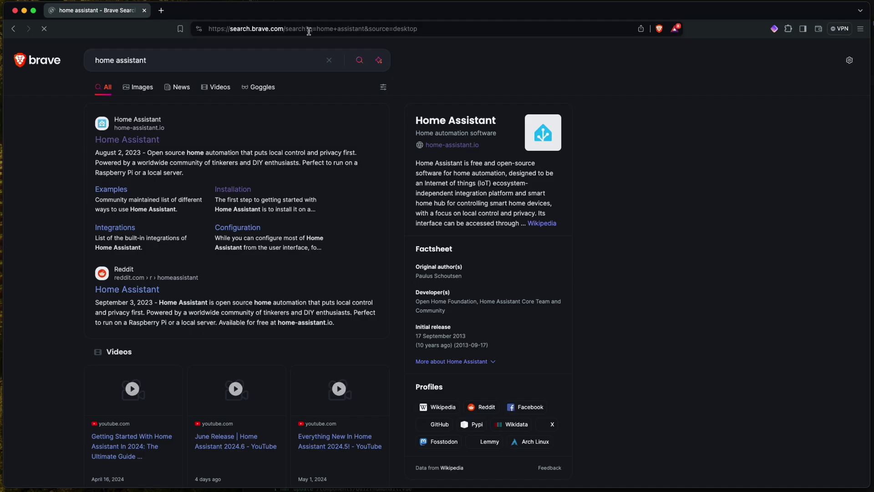
{"action": "left_click", "coordinate": [152, 138]}
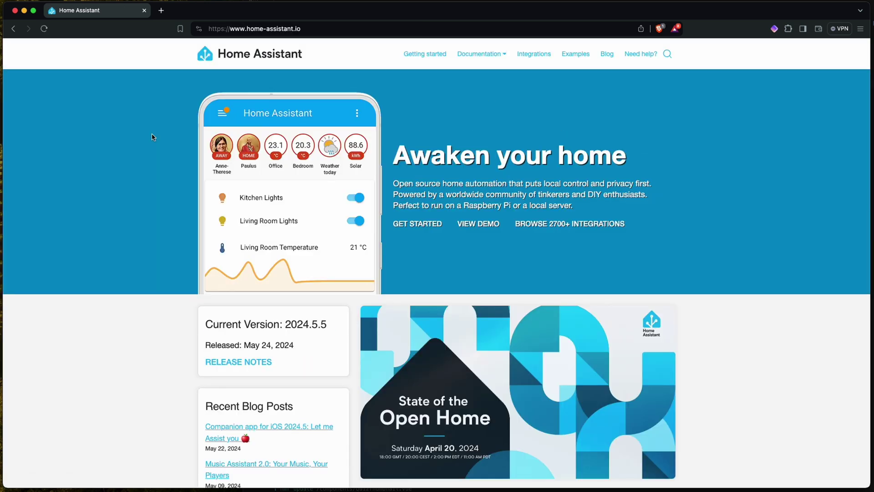
{"action": "key", "text": "ctrl+t"}
{"action": "type", "text": "esphome"}
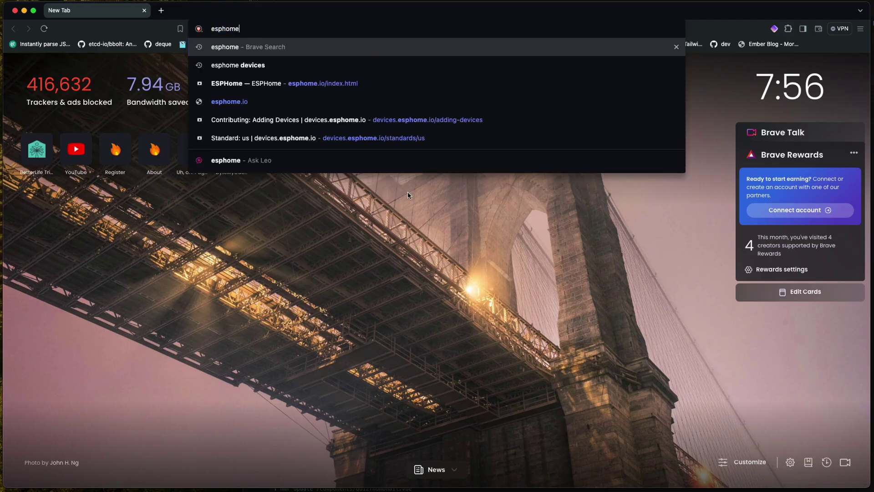
{"action": "key", "text": "Down"}
{"action": "key", "text": "Down"}
{"action": "key", "text": "Return"}
{"action": "scroll", "coordinate": [675, 211], "scroll_direction": "down", "scroll_amount": 5}
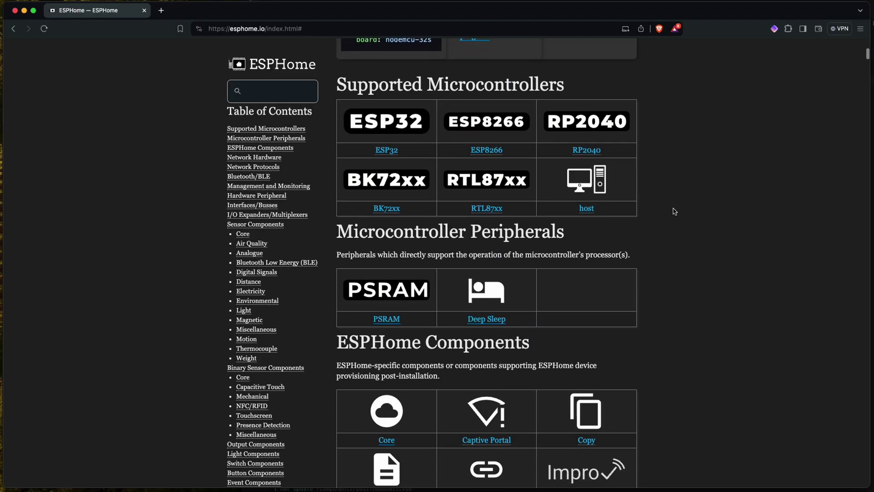
{"action": "scroll", "coordinate": [675, 212], "scroll_direction": "down", "scroll_amount": 1}
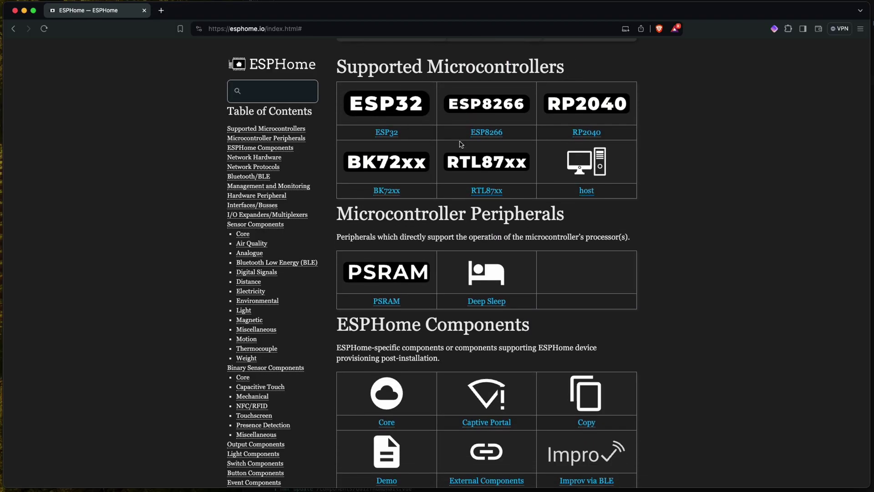
Step: Open the wand-sensor-2 configuration in the ESPHome dashboard, then close it
{"action": "key", "text": "ctrl+w"}
{"action": "left_click", "coordinate": [62, 132]}
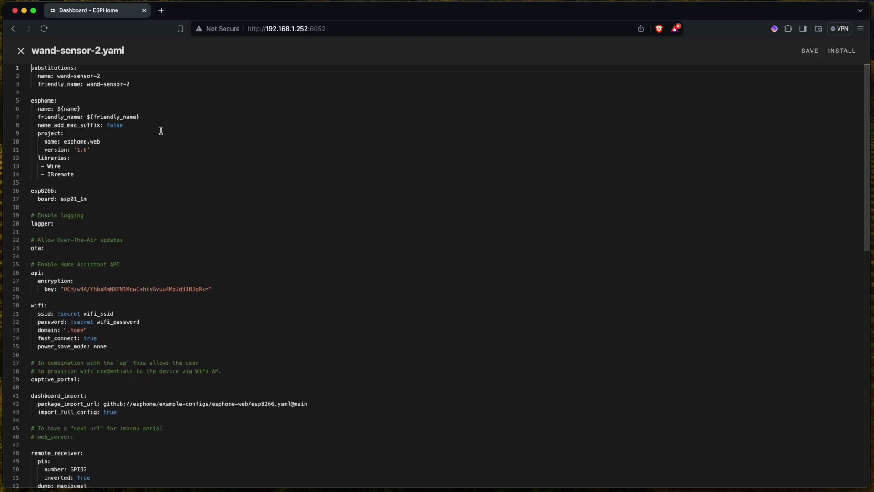
{"action": "left_click", "coordinate": [18, 51]}
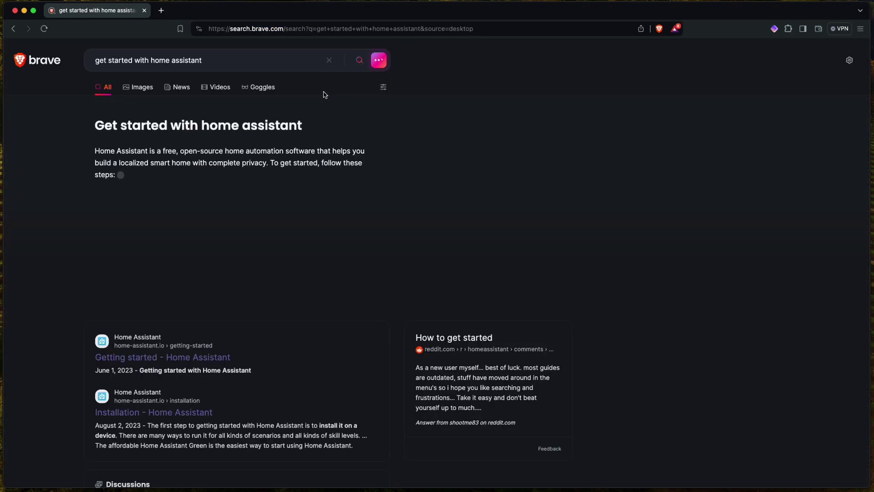
Step: Open the Home Assistant Getting started page, go back, and open the Complete Home Assistant Beginners Guide thread
{"action": "left_click", "coordinate": [150, 357]}
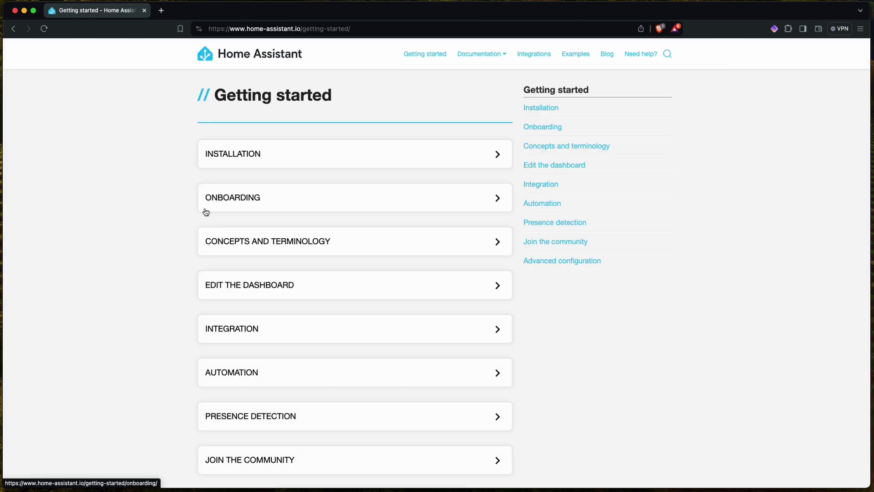
{"action": "key", "text": "super+bracketleft"}
{"action": "scroll", "coordinate": [262, 228], "scroll_direction": "down", "scroll_amount": 5}
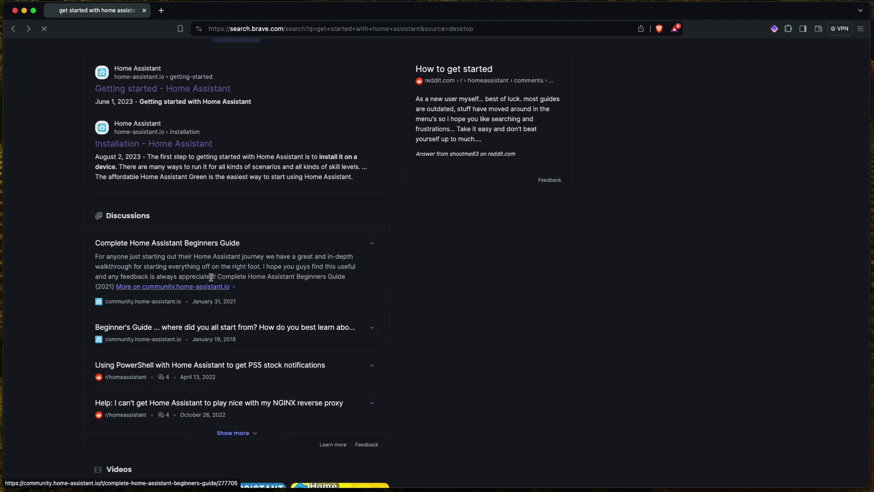
{"action": "left_click", "coordinate": [210, 277]}
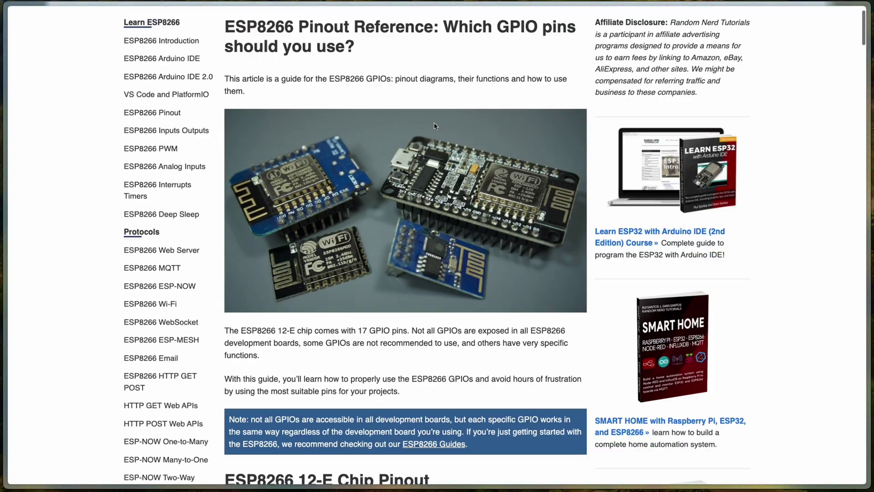
Step: Scroll through the ESP8266 chip, ESP8266-01 and NodeMCU pinout diagrams
{"action": "scroll", "coordinate": [434, 126], "scroll_direction": "down", "scroll_amount": 10}
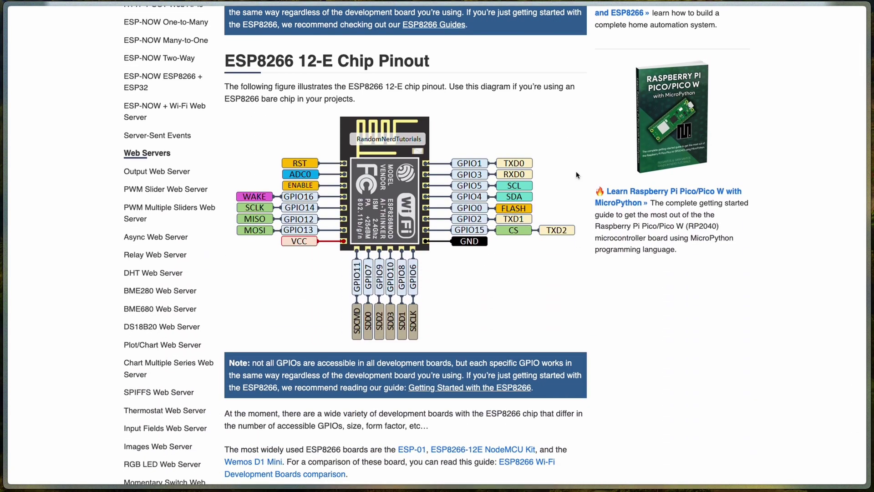
{"action": "scroll", "coordinate": [577, 175], "scroll_direction": "down", "scroll_amount": 10}
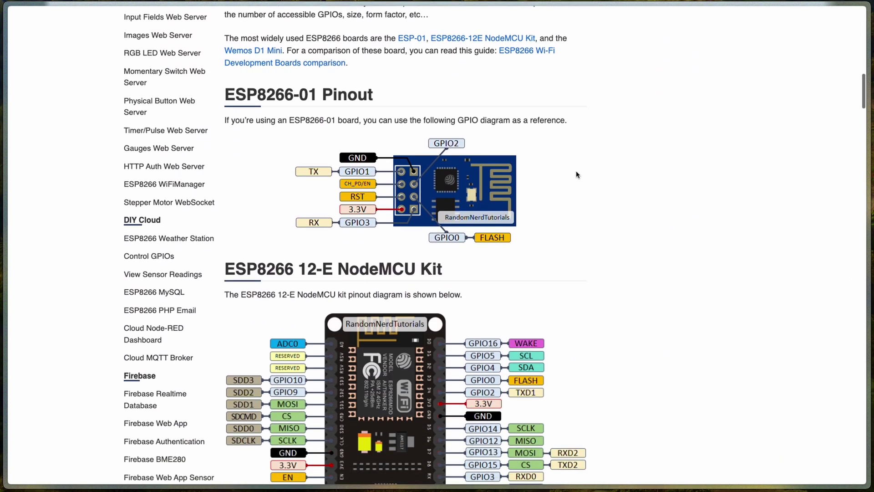
{"action": "scroll", "coordinate": [577, 175], "scroll_direction": "down", "scroll_amount": 10}
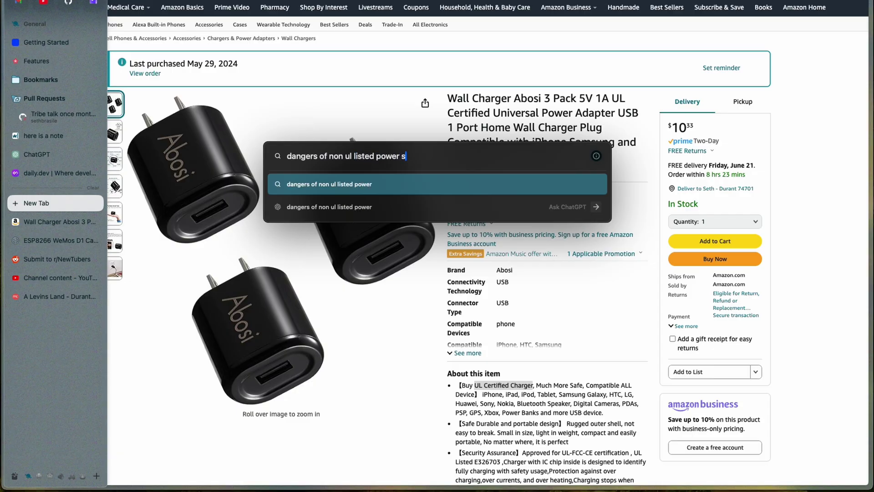
Step: Search 'dangers of non ul listed power supply' and highlight the sentence calling untested devices fire hazards
{"action": "key", "text": "Return"}
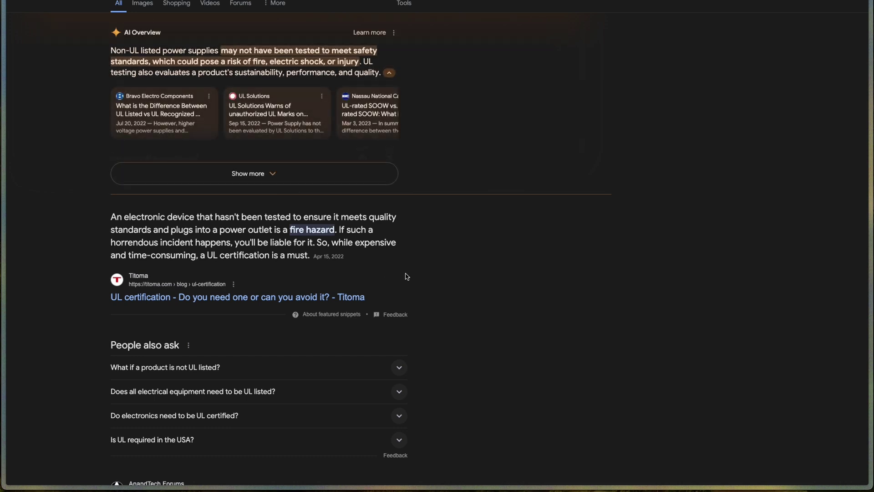
{"action": "left_click_drag", "start_coordinate": [245, 228], "coordinate": [360, 237]}
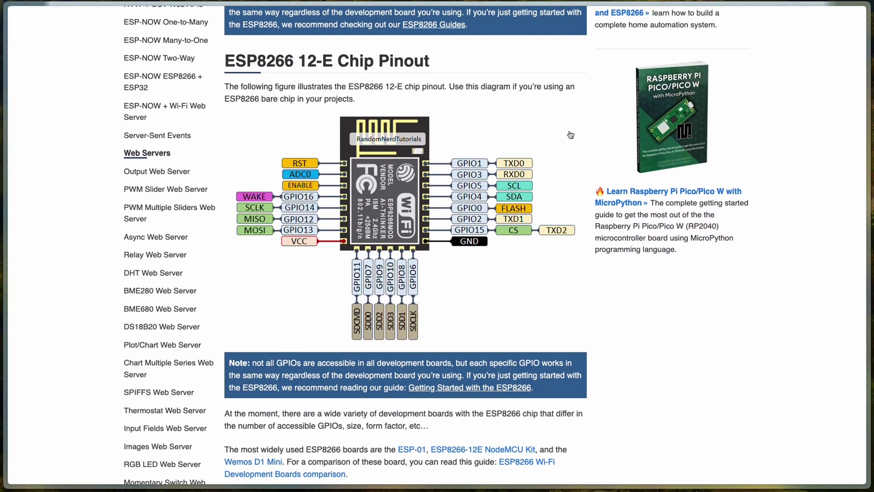
{"action": "scroll", "coordinate": [577, 175], "scroll_direction": "down", "scroll_amount": 5}
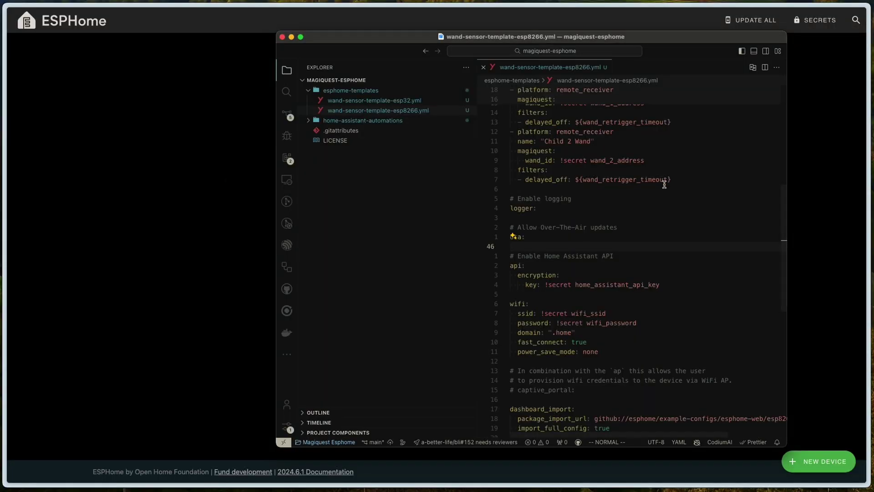
Step: Look through wand-sensor-template-esp8266.yml around its logging section and libraries list
{"action": "left_click", "coordinate": [549, 215]}
{"action": "scroll", "coordinate": [687, 180], "scroll_direction": "up", "scroll_amount": 10}
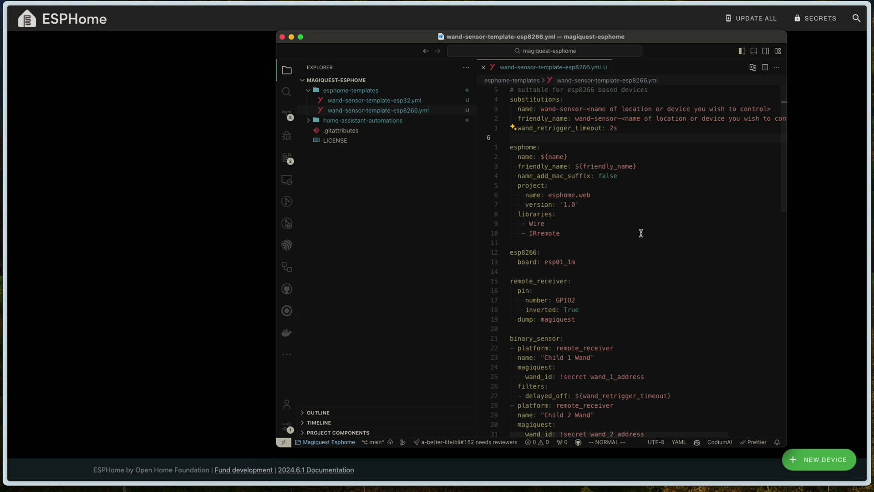
{"action": "left_click", "coordinate": [572, 244]}
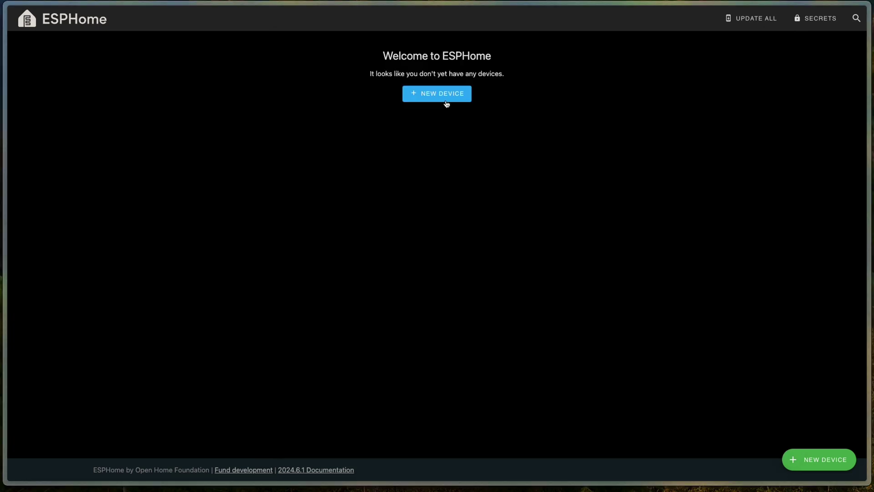
Step: Start a new ESPHome device named wand-sensor-child-a-lamp and submit its Wi-Fi credentials
{"action": "left_click", "coordinate": [831, 462]}
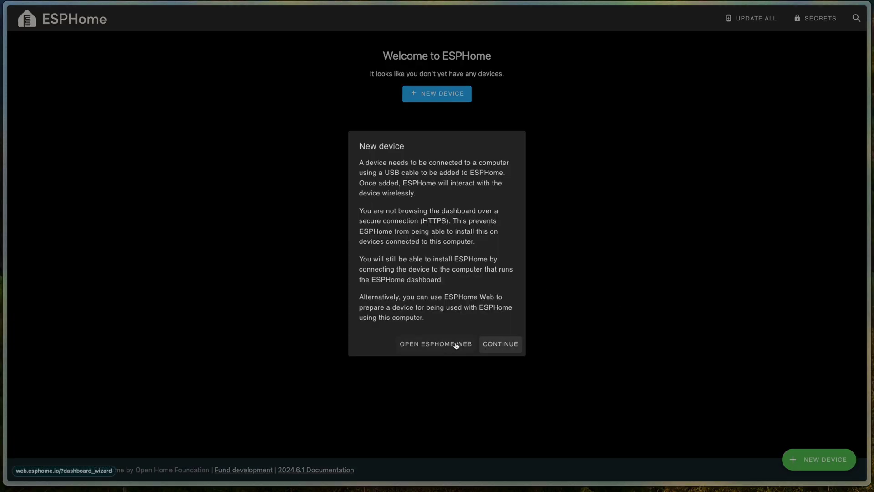
{"action": "left_click", "coordinate": [516, 345]}
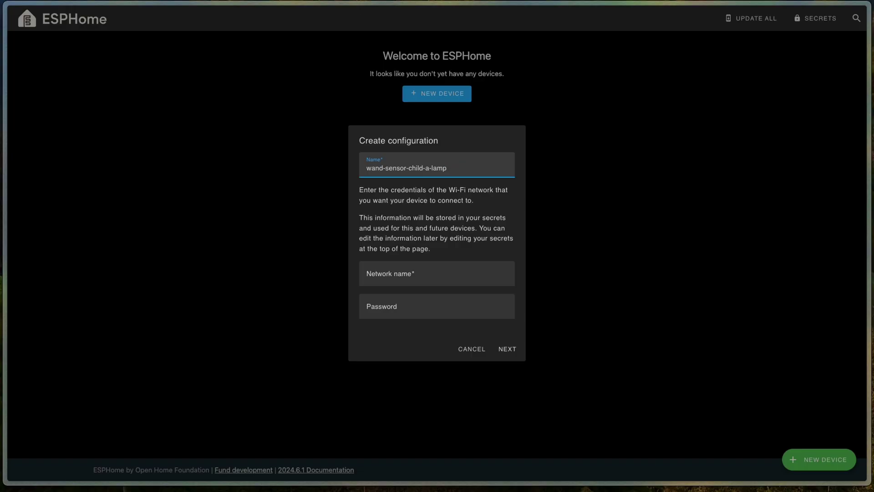
{"action": "triple_click", "coordinate": [456, 168]}
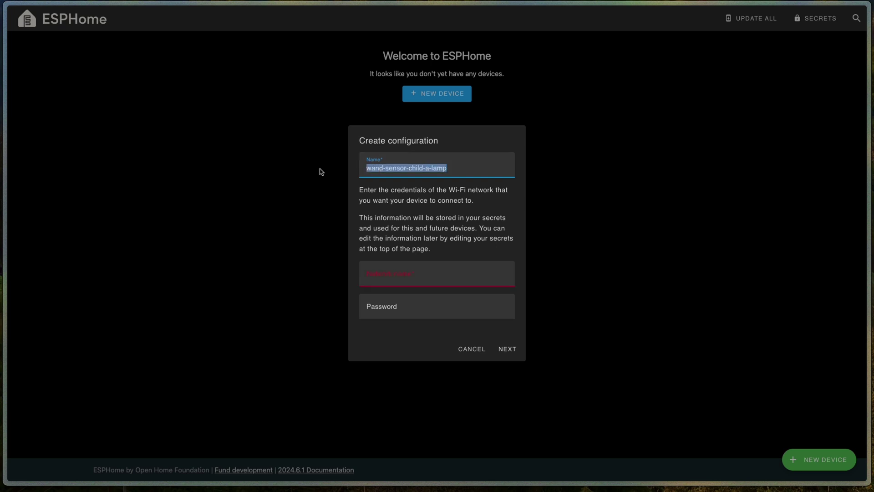
{"action": "left_click", "coordinate": [456, 168]}
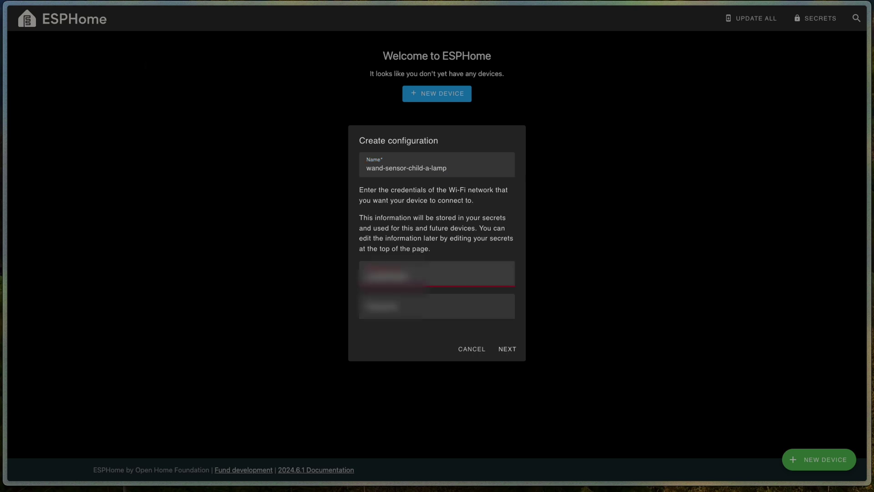
{"action": "left_click", "coordinate": [411, 306]}
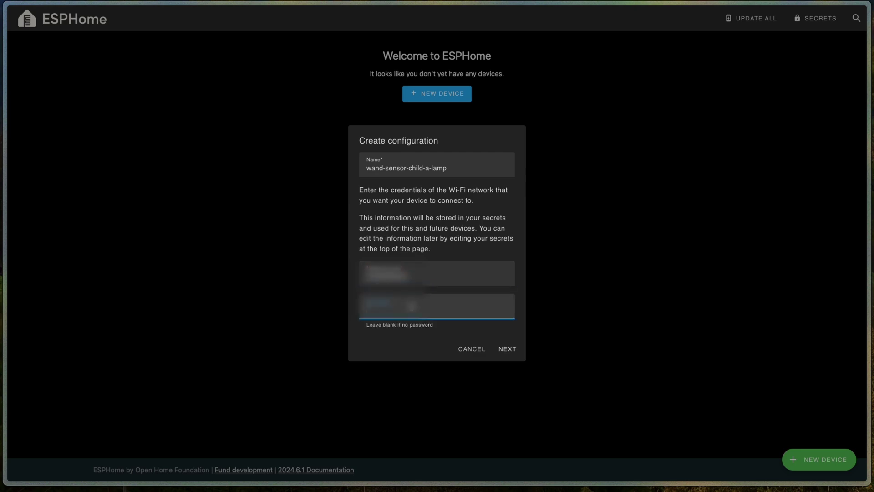
{"action": "key", "text": "Return"}
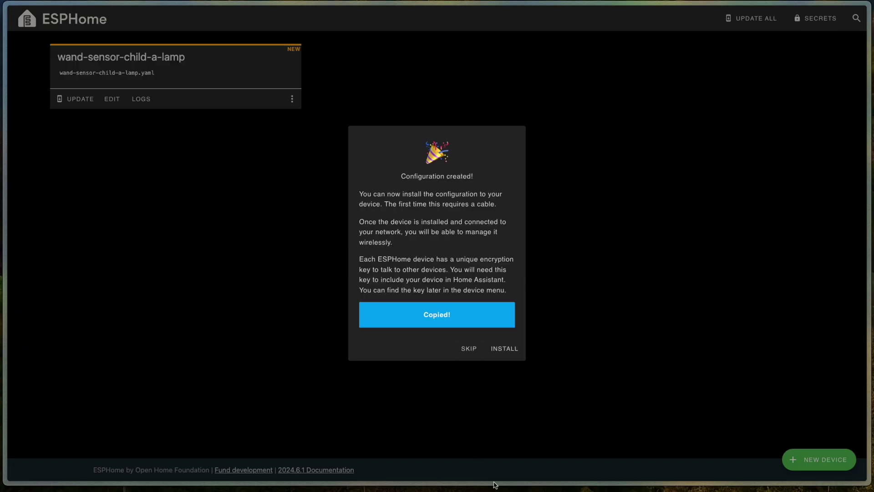
Step: Paste the device's encryption key into a new VS Code file, then skip installing
{"action": "key", "text": "super+Tab"}
{"action": "double_click", "coordinate": [658, 69]}
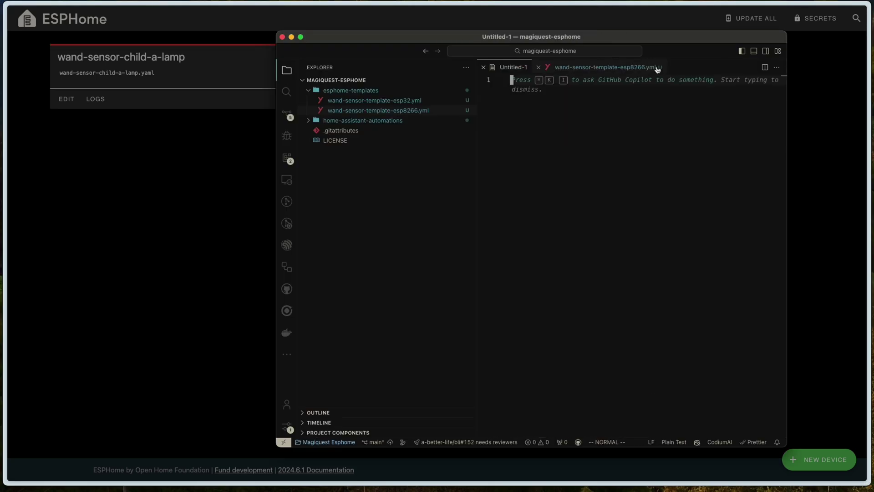
{"action": "key", "text": "super+v"}
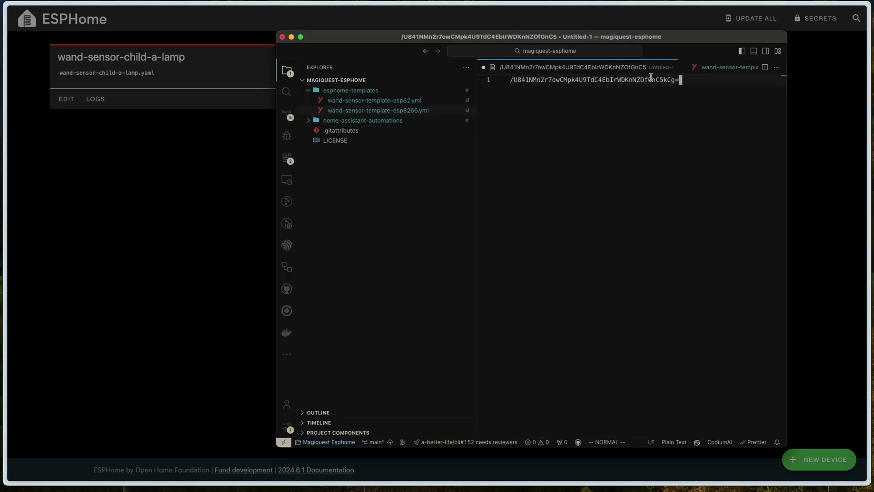
{"action": "key", "text": "super+Tab"}
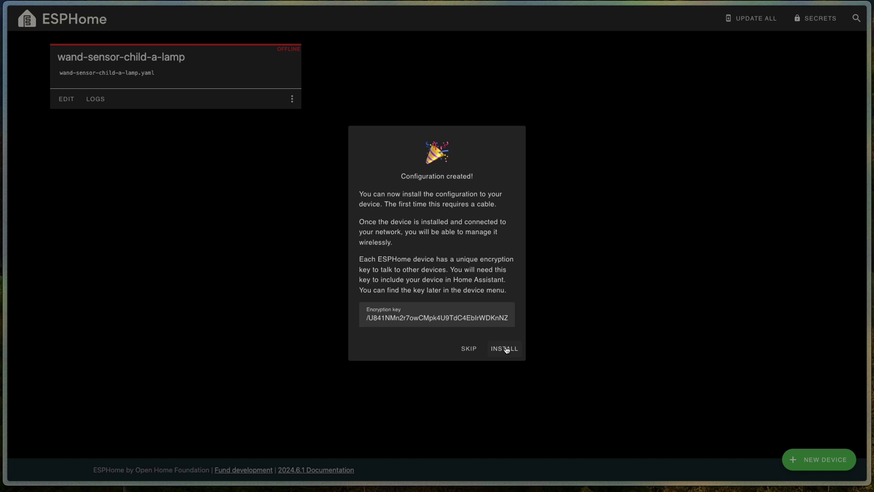
{"action": "left_click", "coordinate": [469, 349]}
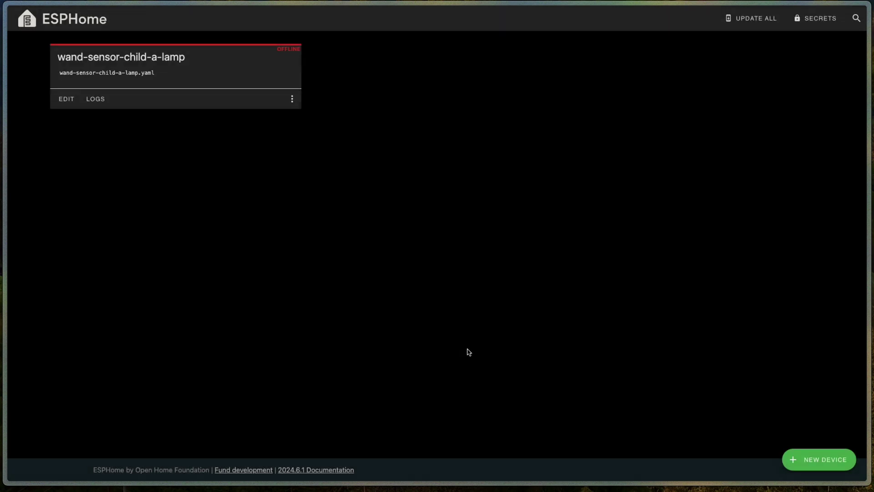
Step: Copy the line-14 encryption key into VS Code and copy the whole esp8266 template
{"action": "left_click", "coordinate": [67, 99]}
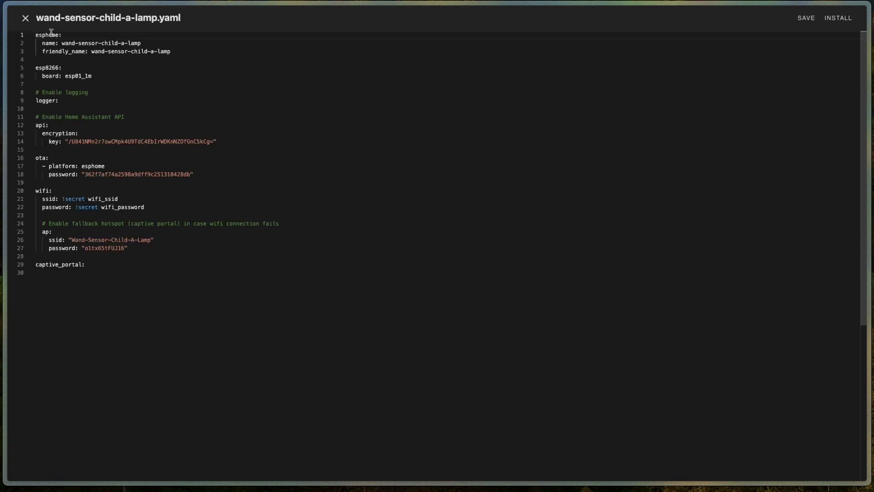
{"action": "double_click", "coordinate": [127, 141]}
{"action": "key", "text": "super+c"}
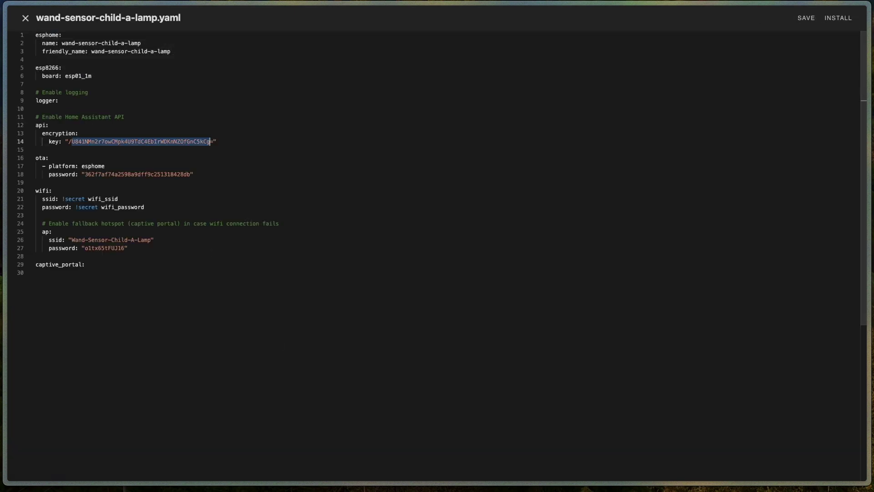
{"action": "key", "text": "super+Tab"}
{"action": "key", "text": "super+v"}
{"action": "left_click_drag", "start_coordinate": [724, 67], "coordinate": [524, 67]}
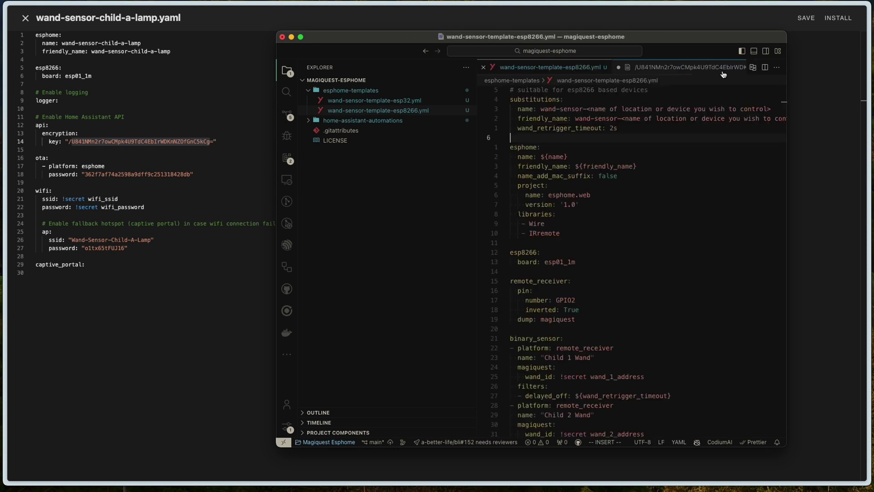
{"action": "key", "text": "super+Down"}
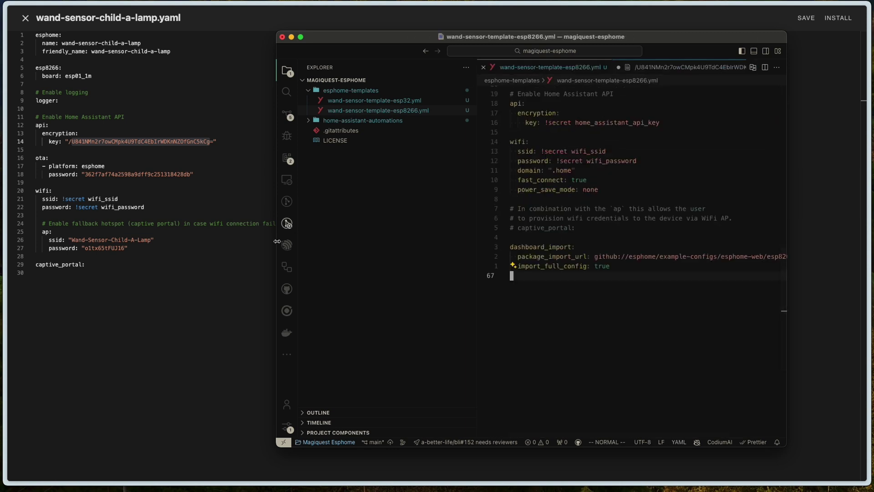
Step: Reopen the device's YAML editor and paste the template over the entire existing configuration
{"action": "left_click", "coordinate": [195, 266]}
{"action": "key", "text": "Escape"}
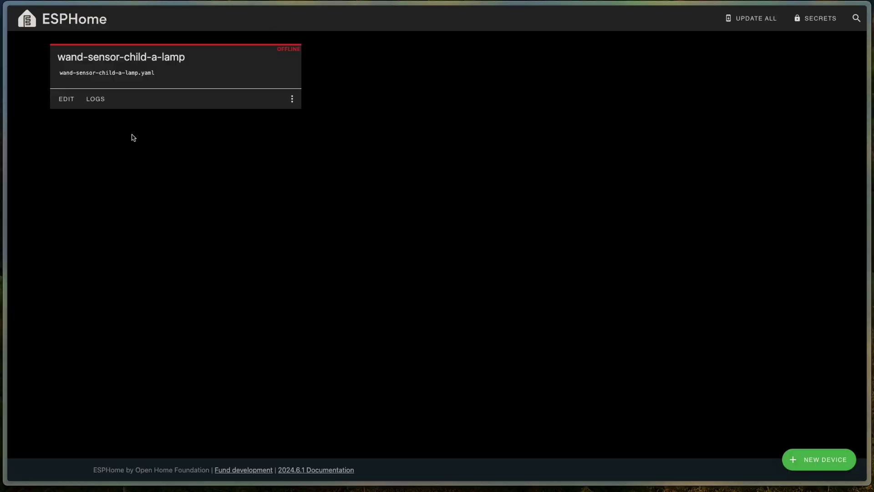
{"action": "left_click", "coordinate": [67, 99]}
{"action": "key", "text": "super+a"}
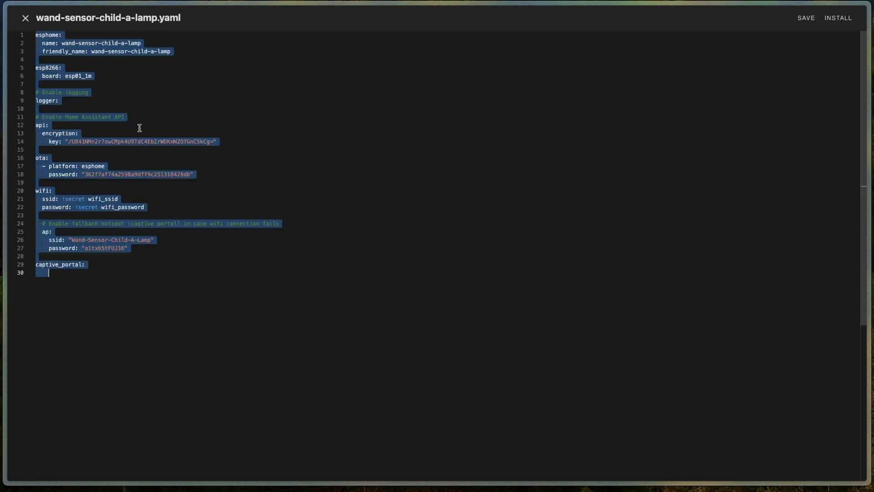
{"action": "key", "text": "super+v"}
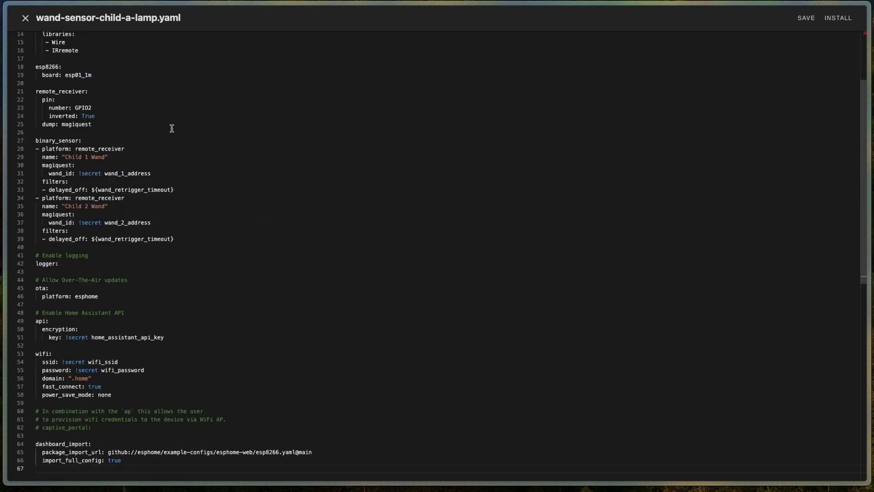
{"action": "scroll", "coordinate": [322, 220], "scroll_direction": "up", "scroll_amount": 5}
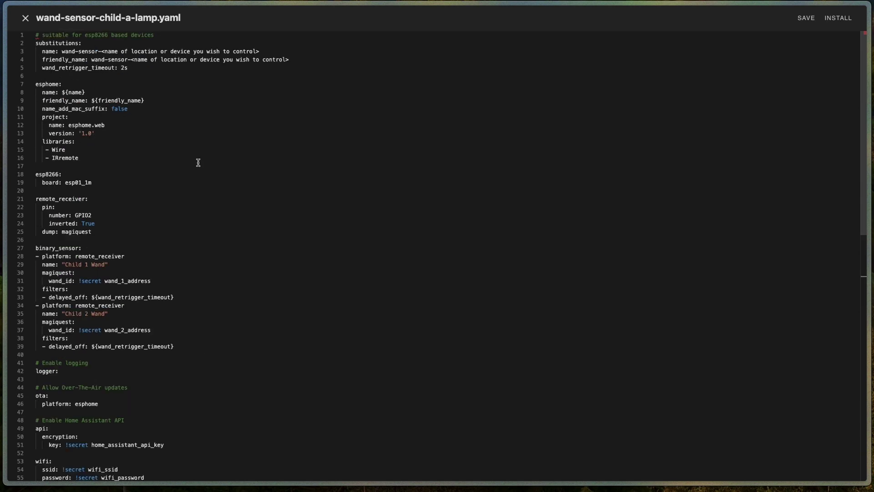
Step: Replace the placeholders on lines 3 and 4 with child-a-lamp for name and friendly_name
{"action": "left_click", "coordinate": [104, 51]}
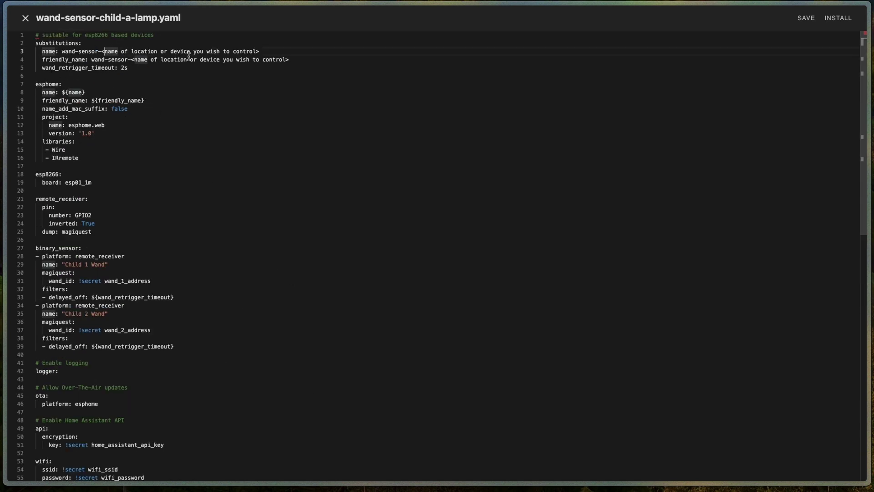
{"action": "key", "text": "Left"}
{"action": "key", "text": "shift+End"}
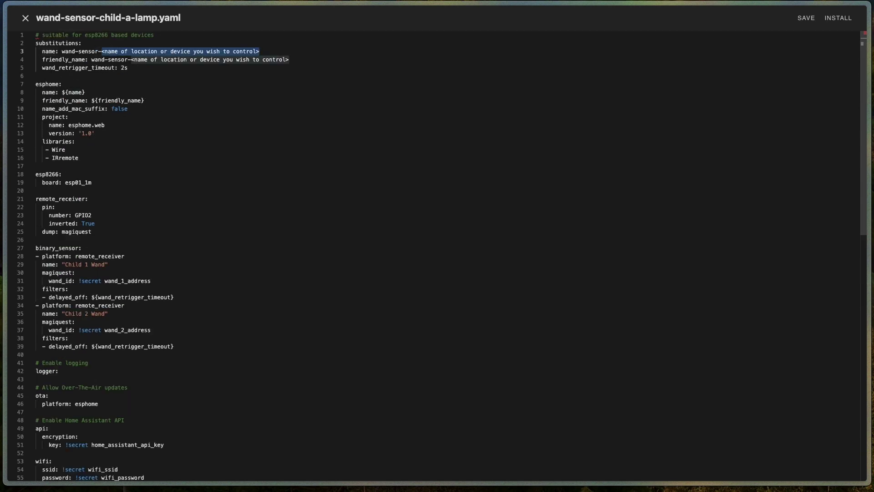
{"action": "key", "text": "BackSpace"}
{"action": "left_click", "coordinate": [98, 60]}
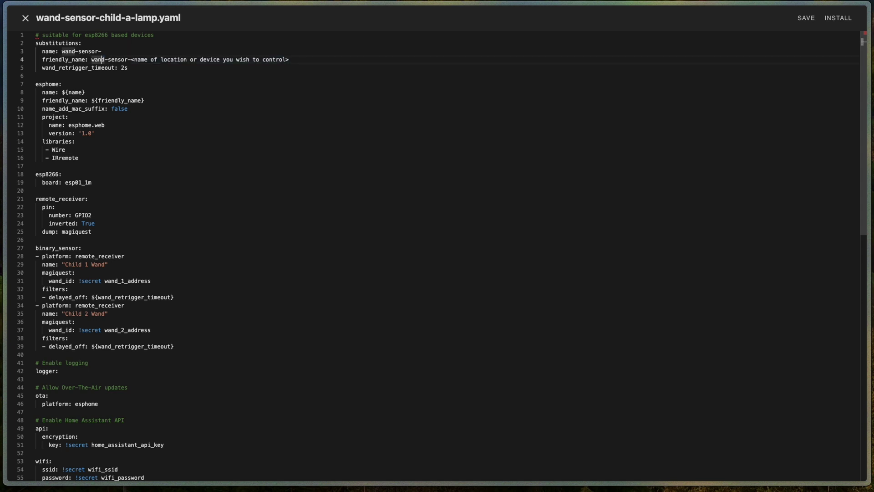
{"action": "key", "text": "Right"}
{"action": "key", "text": "Right"}
{"action": "key", "text": "Right"}
{"action": "key", "text": "shift+End"}
{"action": "key", "text": "BackSpace"}
{"action": "key", "text": "Up"}
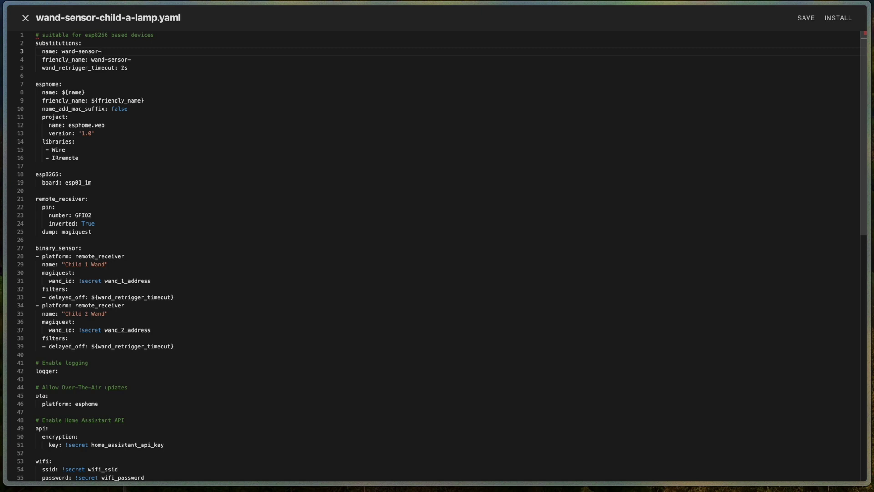
{"action": "type", "text": "child-a-lamp"}
{"action": "key", "text": "Down"}
{"action": "key", "text": "ctrl+v"}
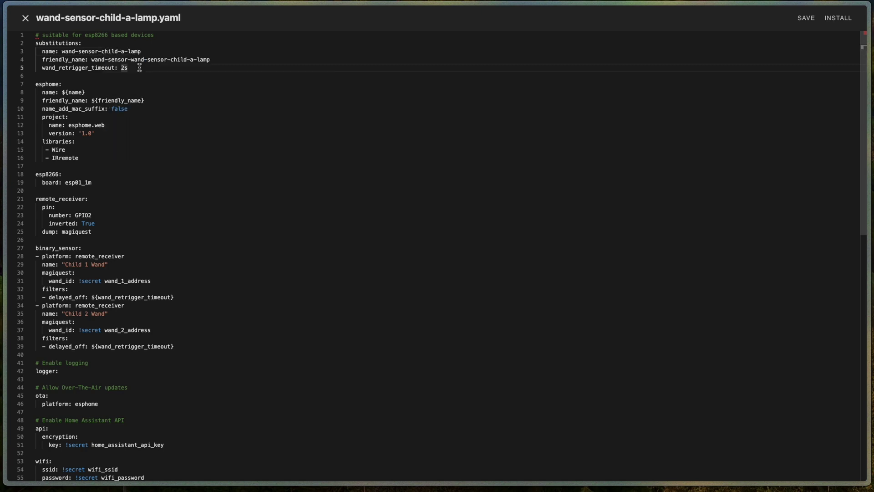
Step: Check the 2s wand retrigger timeout value, leaving it unchanged
{"action": "left_click_drag", "start_coordinate": [128, 68], "coordinate": [39, 67]}
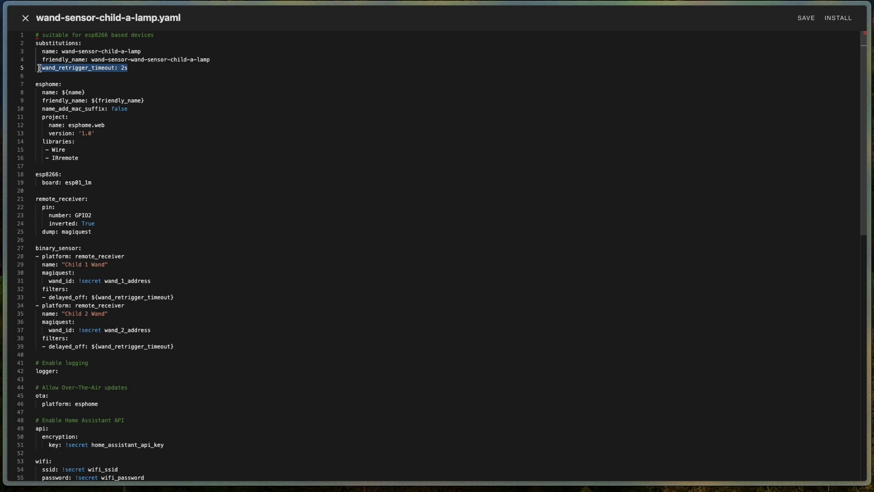
{"action": "left_click", "coordinate": [151, 70]}
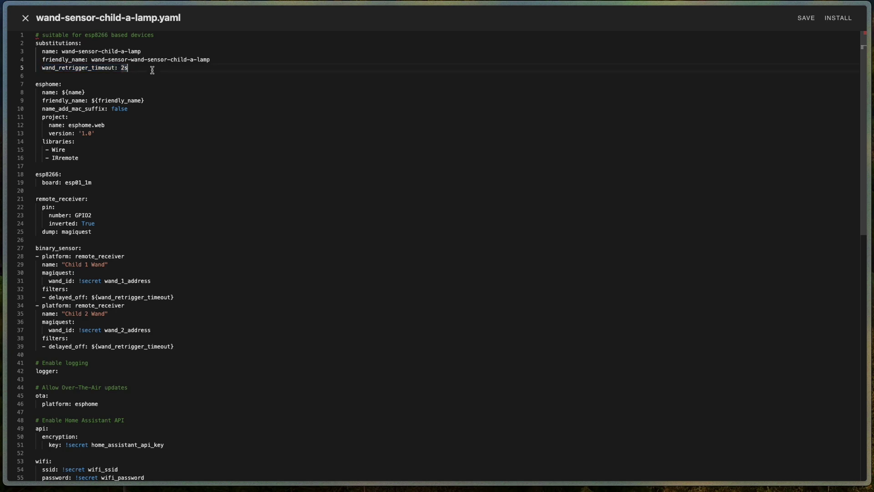
{"action": "key", "text": "shift+Left"}
{"action": "key", "text": "shift+Left"}
{"action": "key", "text": "Right"}
{"action": "left_click", "coordinate": [63, 76]}
Step: Review the IRremote library, esp8266 board section and line 56 domain setting in the YAML
{"action": "left_click", "coordinate": [101, 161]}
{"action": "scroll", "coordinate": [250, 247], "scroll_direction": "down", "scroll_amount": 5}
{"action": "scroll", "coordinate": [250, 248], "scroll_direction": "up", "scroll_amount": 1}
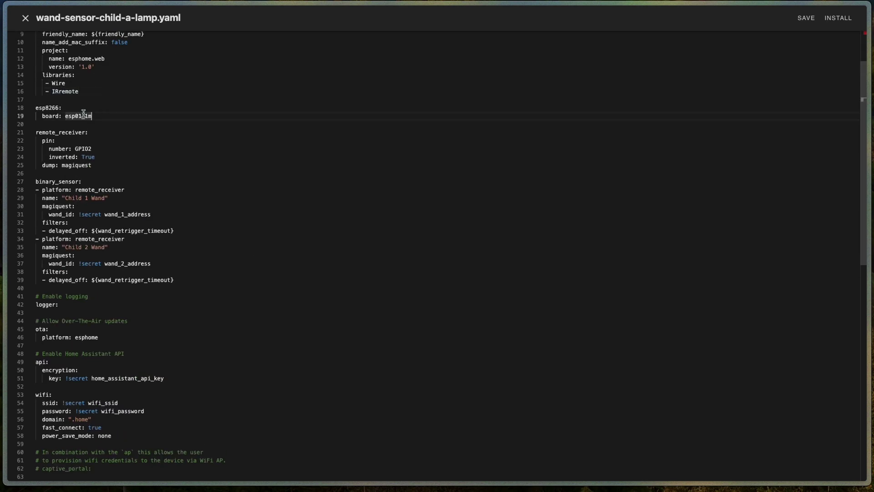
{"action": "left_click", "coordinate": [35, 107], "text": "shift"}
{"action": "scroll", "coordinate": [192, 196], "scroll_direction": "up", "scroll_amount": 3}
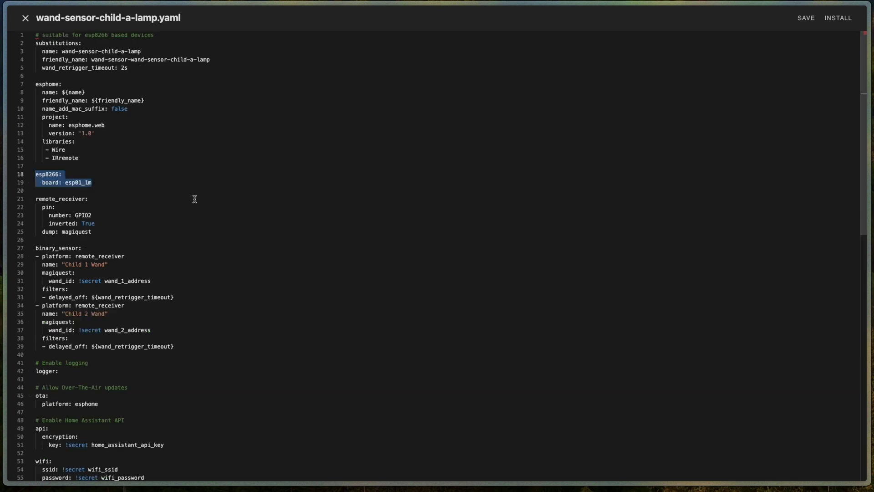
{"action": "left_click", "coordinate": [106, 184]}
{"action": "left_click", "coordinate": [37, 174], "text": "shift"}
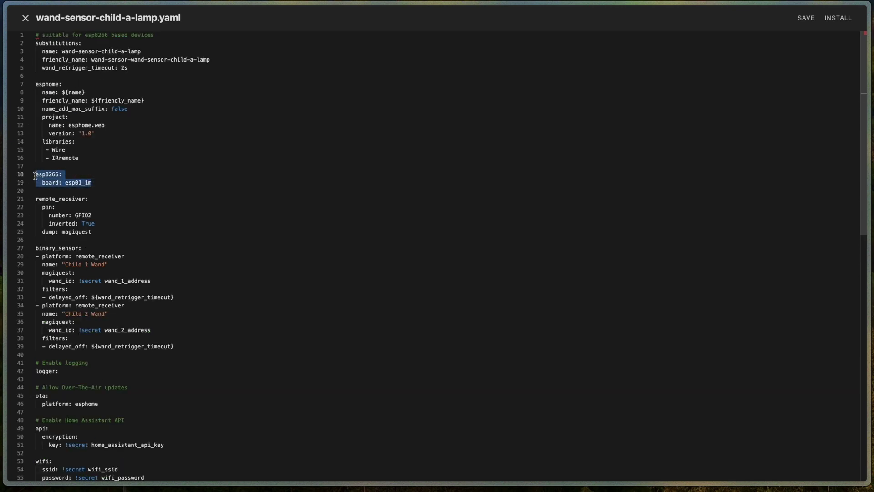
{"action": "left_click", "coordinate": [112, 181]}
{"action": "scroll", "coordinate": [111, 181], "scroll_direction": "down", "scroll_amount": 5}
{"action": "left_click", "coordinate": [101, 275]}
{"action": "left_click", "coordinate": [38, 275], "text": "shift"}
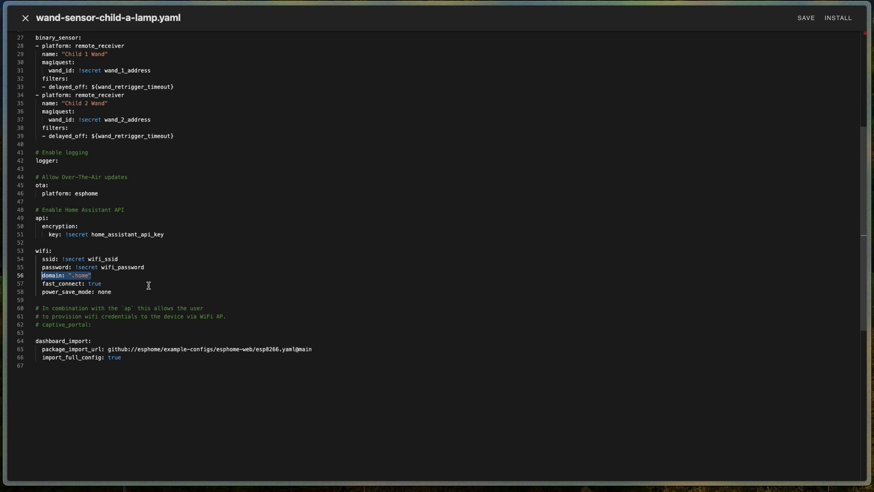
{"action": "key", "text": "Right"}
Step: Select the home_assistant_api_key secret reference on line 51, then close the editor
{"action": "left_click", "coordinate": [197, 235]}
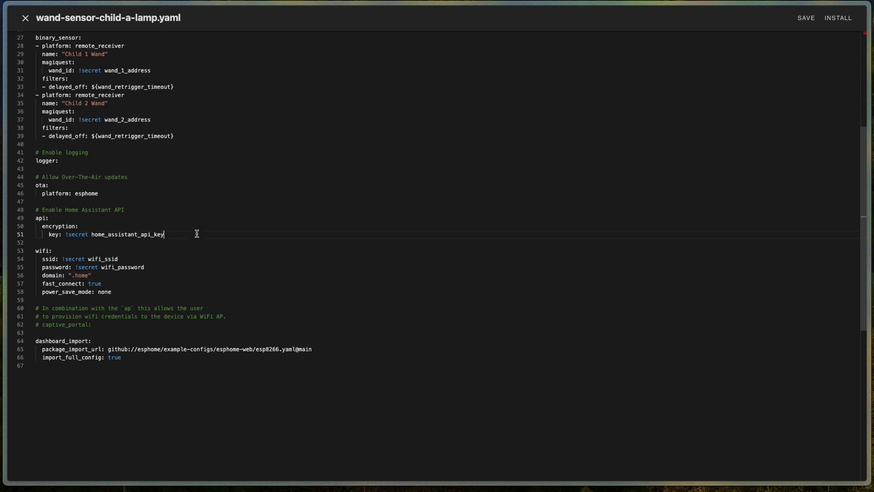
{"action": "left_click", "coordinate": [57, 235]}
{"action": "left_click_drag", "start_coordinate": [66, 234], "coordinate": [89, 234]}
{"action": "double_click", "coordinate": [126, 234]}
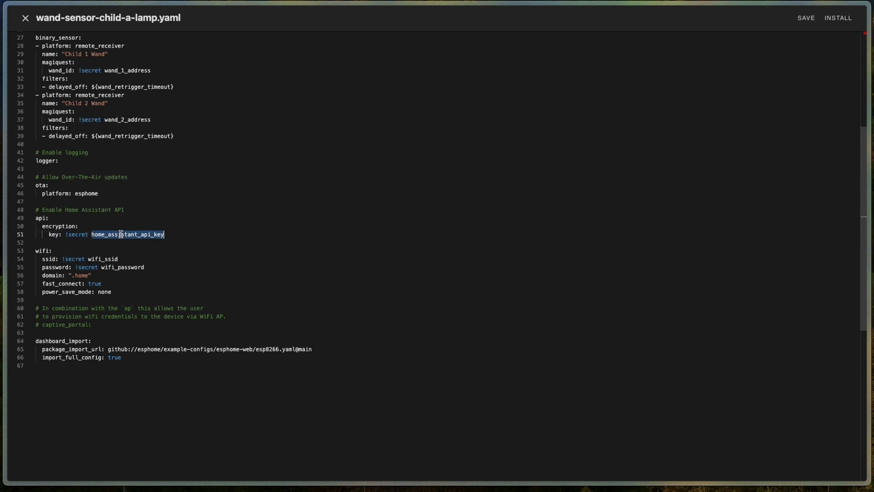
{"action": "left_click", "coordinate": [67, 234]}
{"action": "left_click_drag", "start_coordinate": [67, 234], "coordinate": [165, 234]}
{"action": "key", "text": "Escape"}
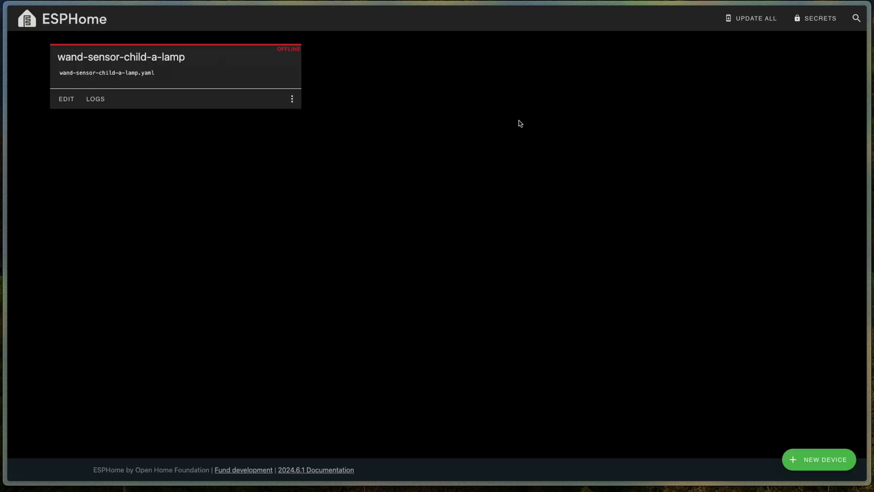
{"action": "left_click", "coordinate": [816, 18]}
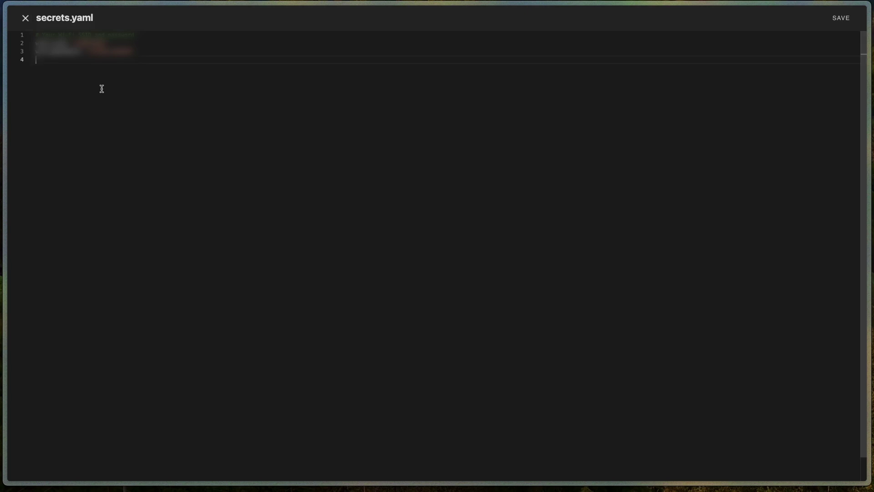
{"action": "left_click", "coordinate": [29, 23]}
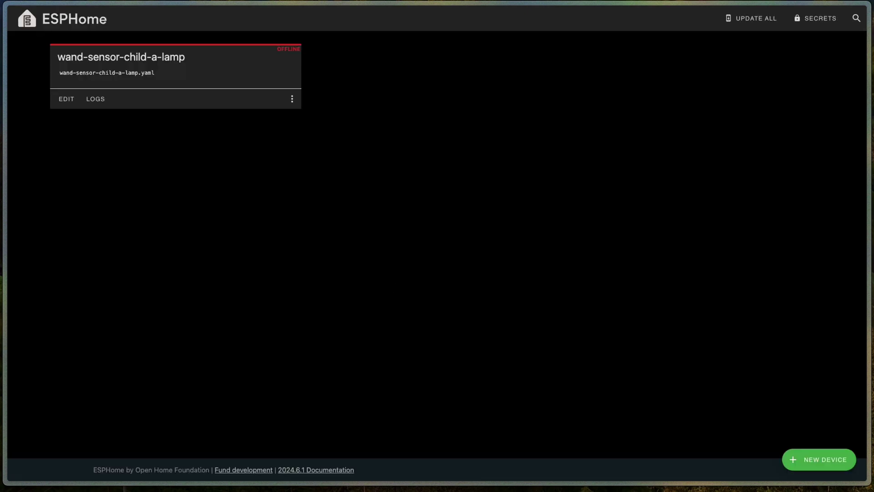
{"action": "key", "text": "super+Tab"}
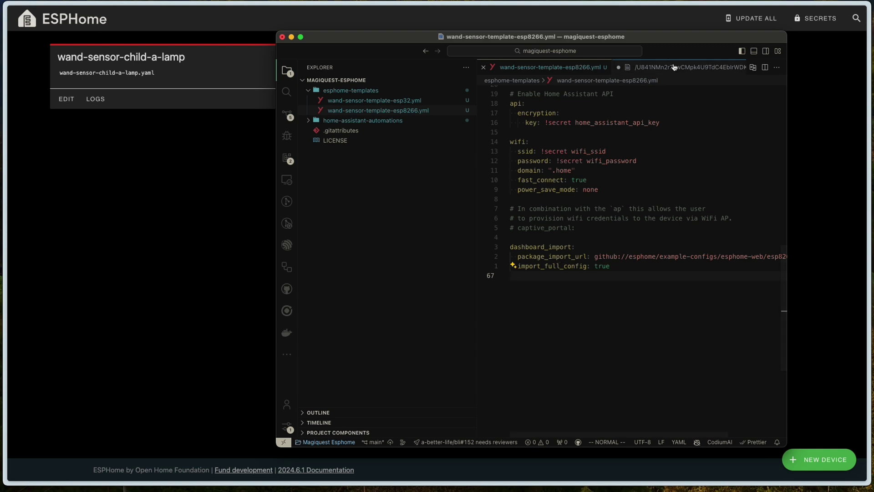
Step: Yank the API key line from VS Code's Untitled-1 file and switch back to the browser
{"action": "left_click", "coordinate": [674, 68]}
{"action": "key", "text": "shift+v"}
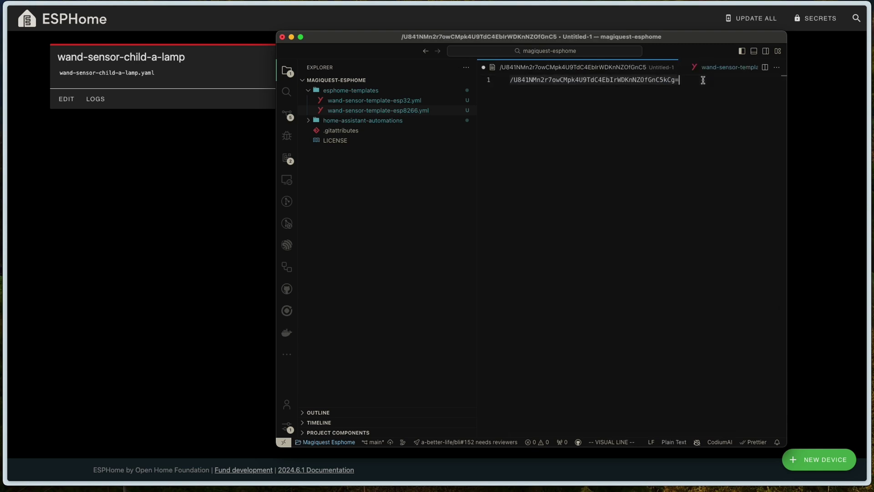
{"action": "key", "text": "y"}
{"action": "key", "text": "super+Tab"}
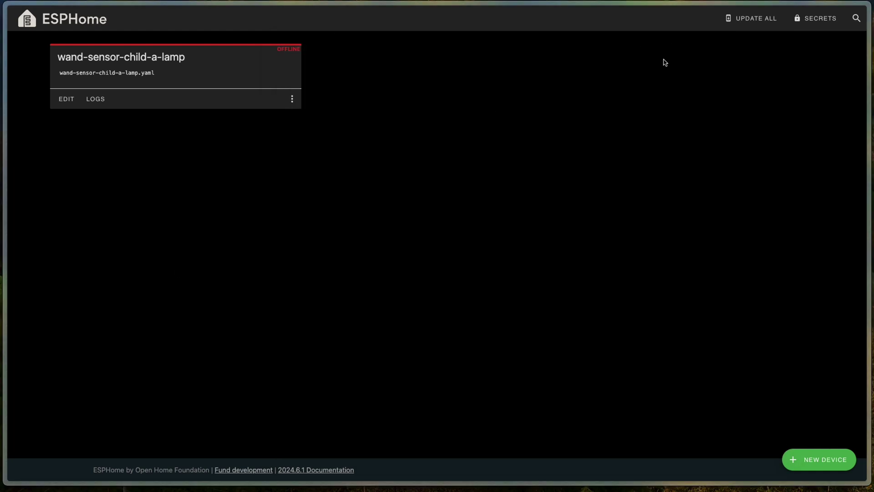
Step: Add home_assistant_api_key with the pasted key to secrets.yaml, save, and reopen the wand-sensor YAML
{"action": "left_click", "coordinate": [817, 24]}
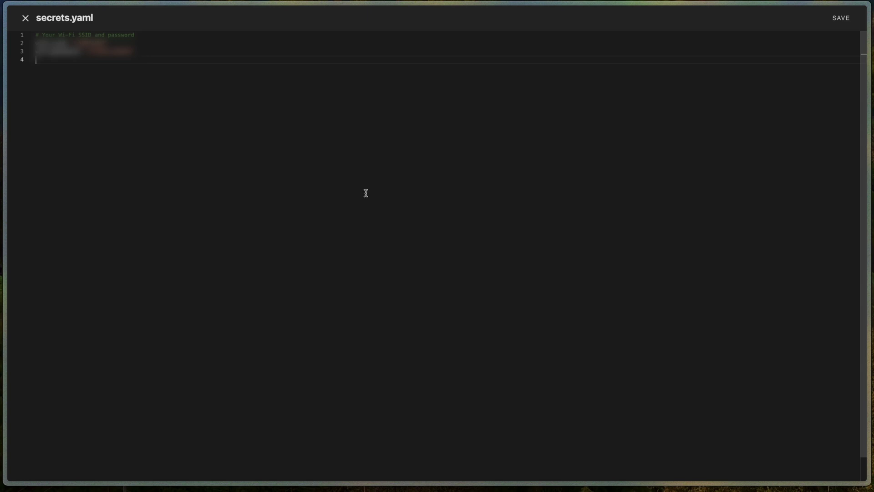
{"action": "type", "text": "home_assistant_api_key"}
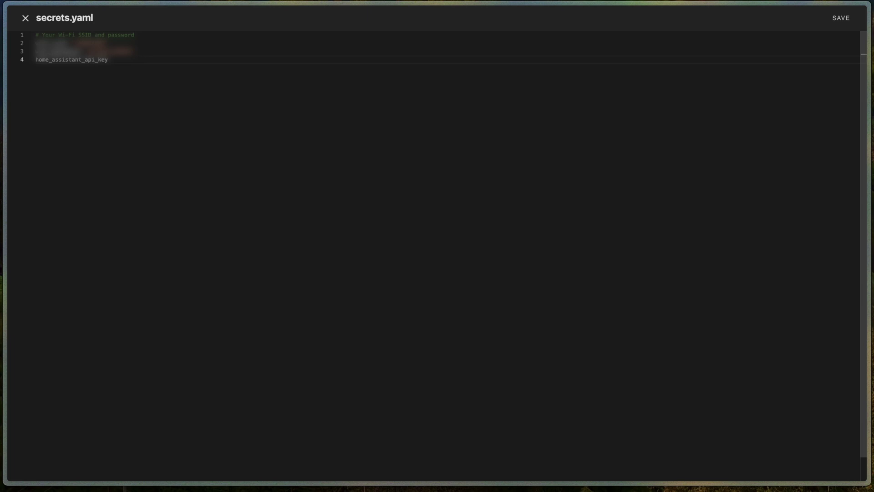
{"action": "key", "text": "super+v"}
{"action": "left_click", "coordinate": [841, 18]}
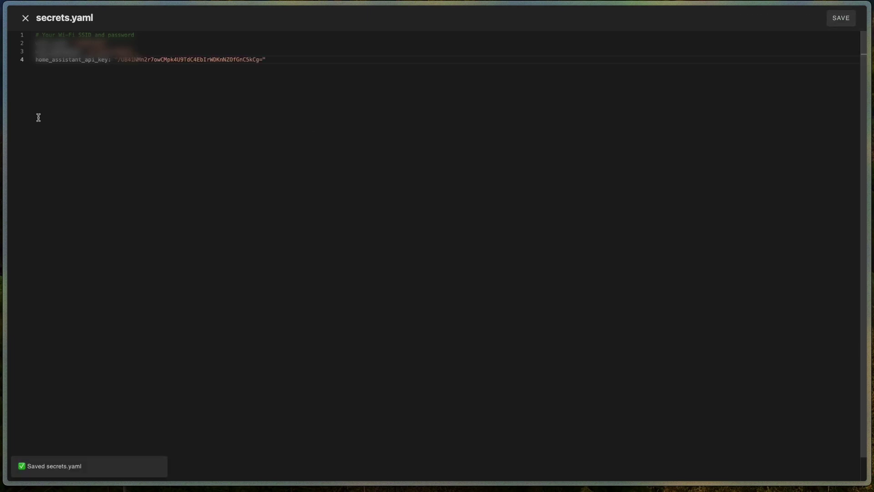
{"action": "key", "text": "Escape"}
{"action": "left_click", "coordinate": [66, 97]}
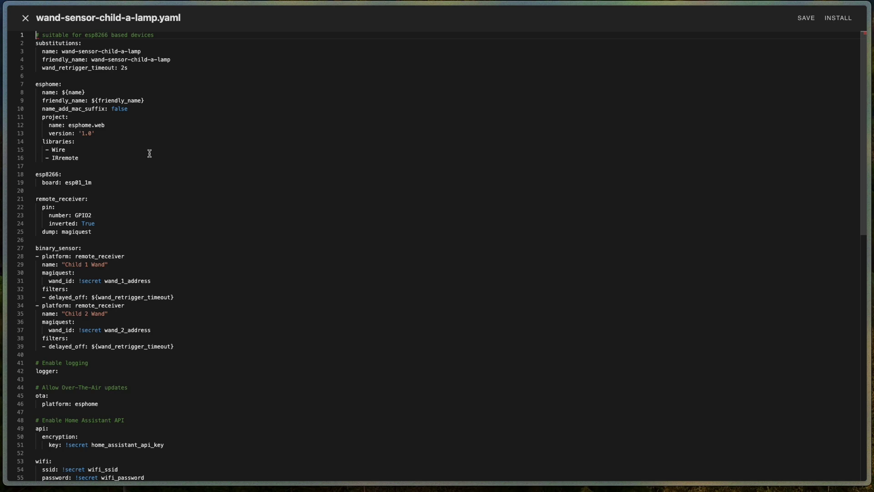
Step: Comment out the binary_sensor block on lines 27–39 holding both wand sensors
{"action": "scroll", "coordinate": [261, 383], "scroll_direction": "down", "scroll_amount": 3}
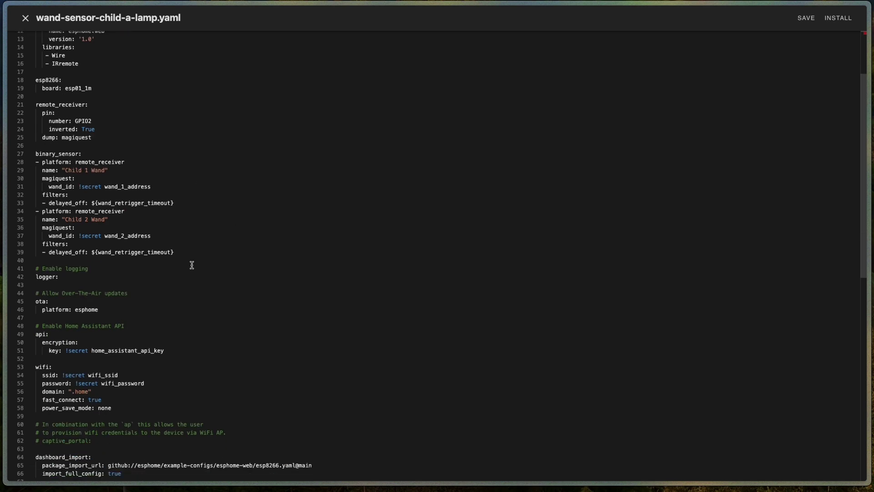
{"action": "double_click", "coordinate": [123, 350]}
{"action": "scroll", "coordinate": [164, 274], "scroll_direction": "up", "scroll_amount": 2}
{"action": "left_click", "coordinate": [131, 240]}
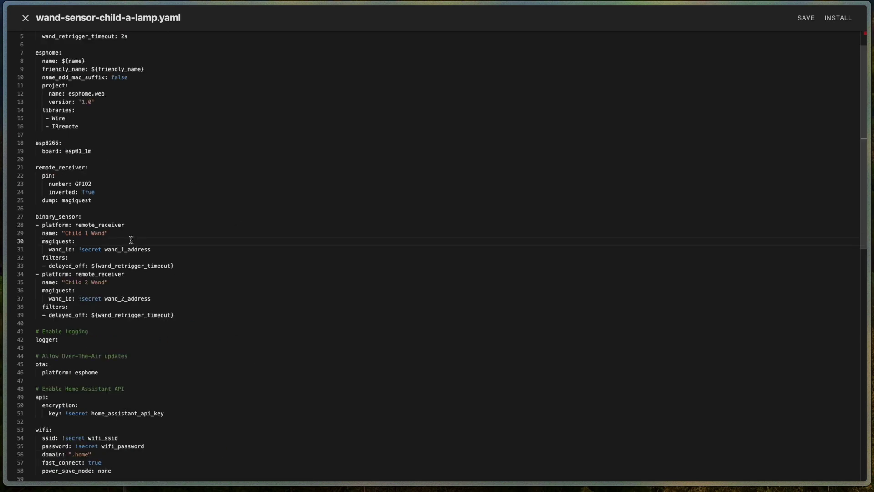
{"action": "left_click", "coordinate": [160, 247]}
{"action": "double_click", "coordinate": [159, 247]}
{"action": "left_click", "coordinate": [194, 315]}
{"action": "left_click", "coordinate": [42, 216], "text": "shift"}
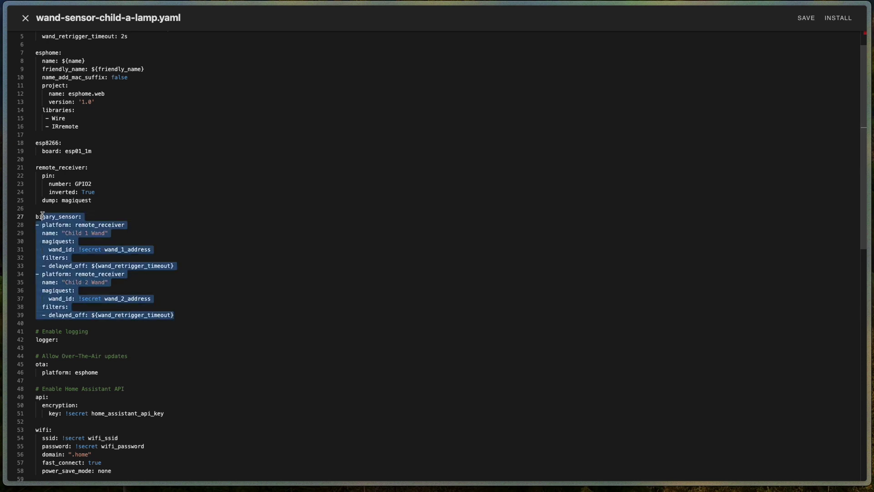
{"action": "key", "text": "ctrl+slash"}
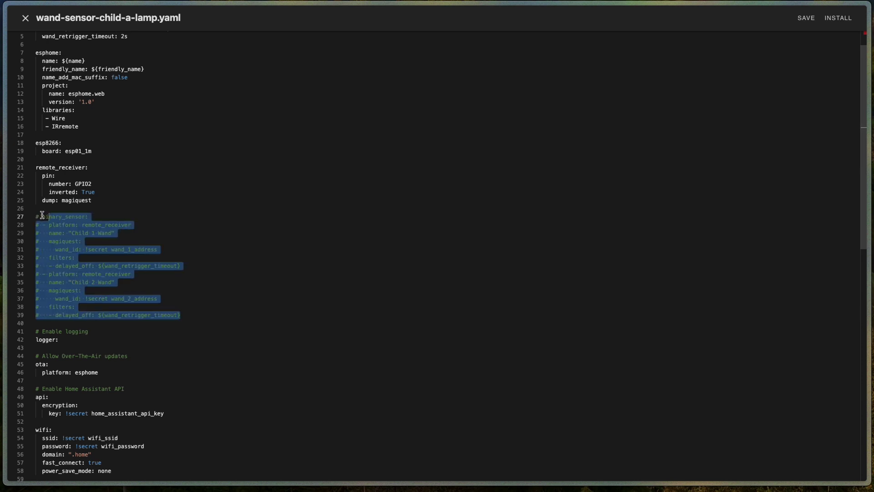
Step: Comment out dump: magiquest, add dump: all above it, save and close the editor
{"action": "left_click", "coordinate": [118, 199]}
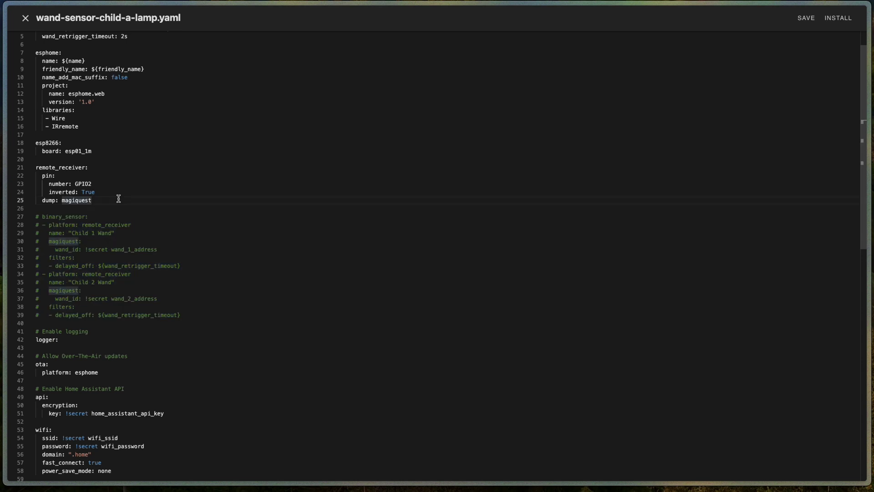
{"action": "key", "text": "ctrl+slash"}
{"action": "key", "text": "ctrl+shift+Return"}
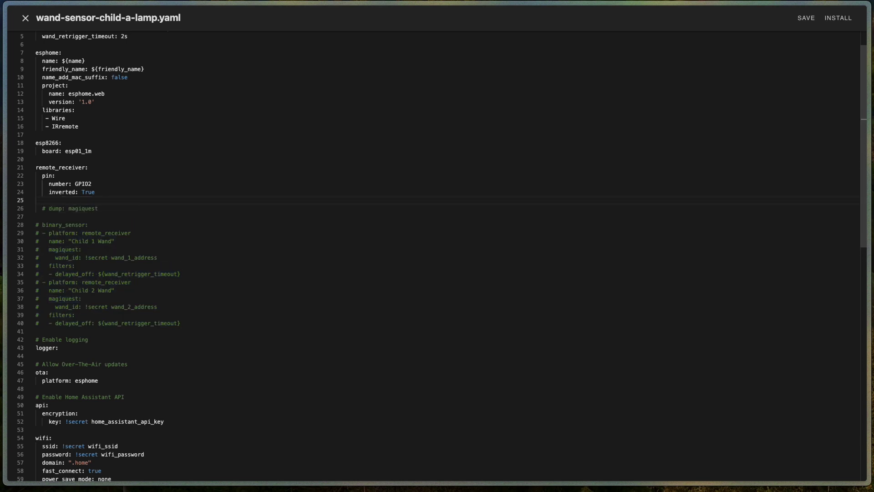
{"action": "type", "text": "dump: all"}
{"action": "left_click", "coordinate": [140, 202]}
{"action": "left_click", "coordinate": [805, 18]}
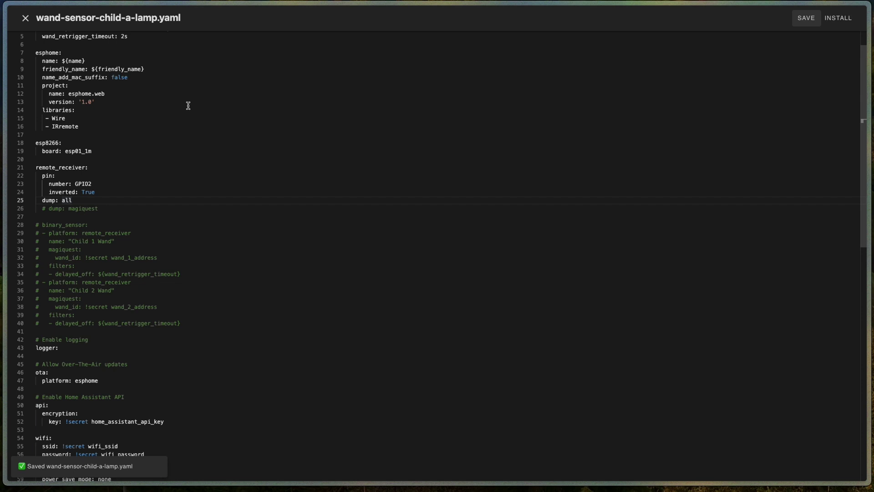
{"action": "scroll", "coordinate": [188, 105], "scroll_direction": "up", "scroll_amount": 2}
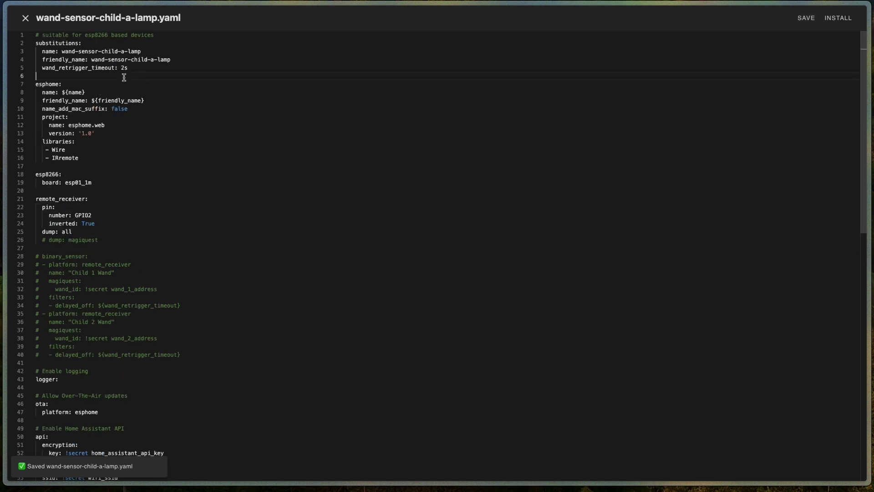
{"action": "key", "text": "Escape"}
Step: Compile wand-sensor-child-a-lamp via Install > Manual download and check the downloaded .bin file
{"action": "left_click", "coordinate": [292, 100]}
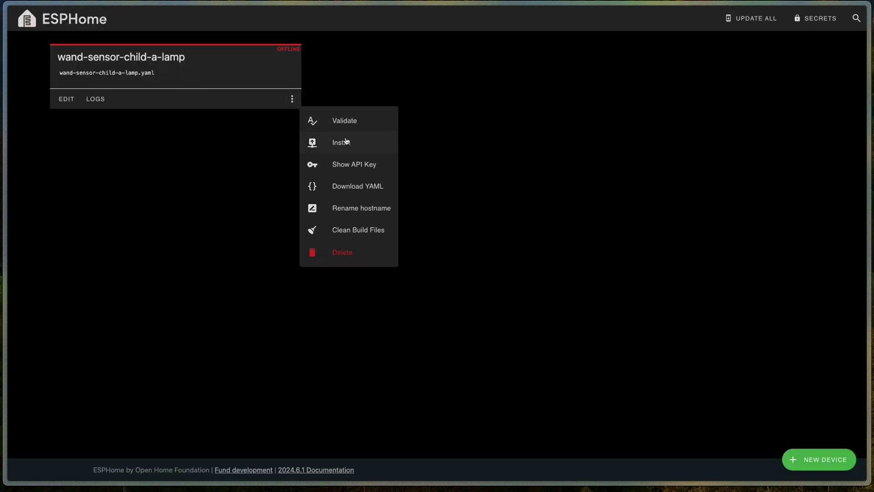
{"action": "left_click", "coordinate": [353, 144]}
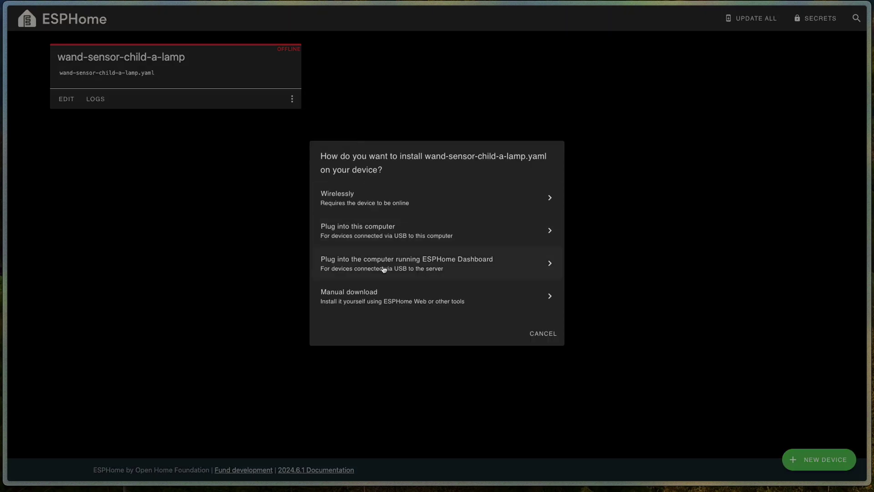
{"action": "left_click", "coordinate": [388, 298]}
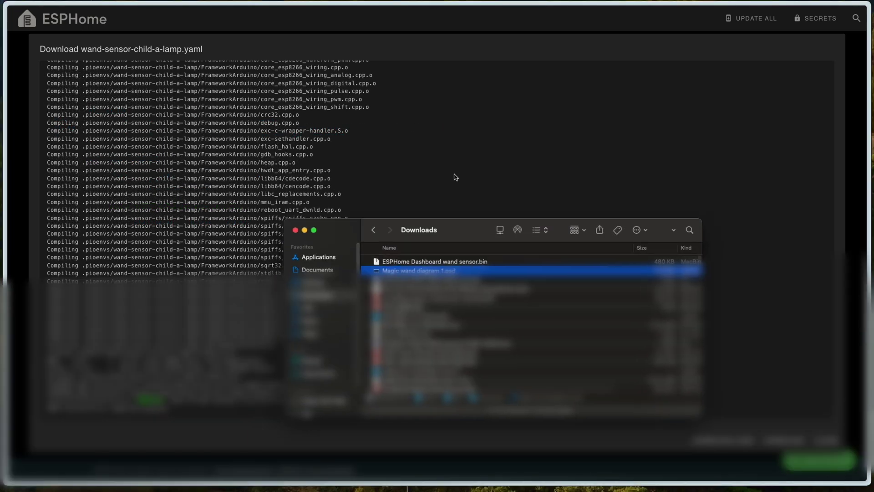
{"action": "left_click", "coordinate": [456, 262]}
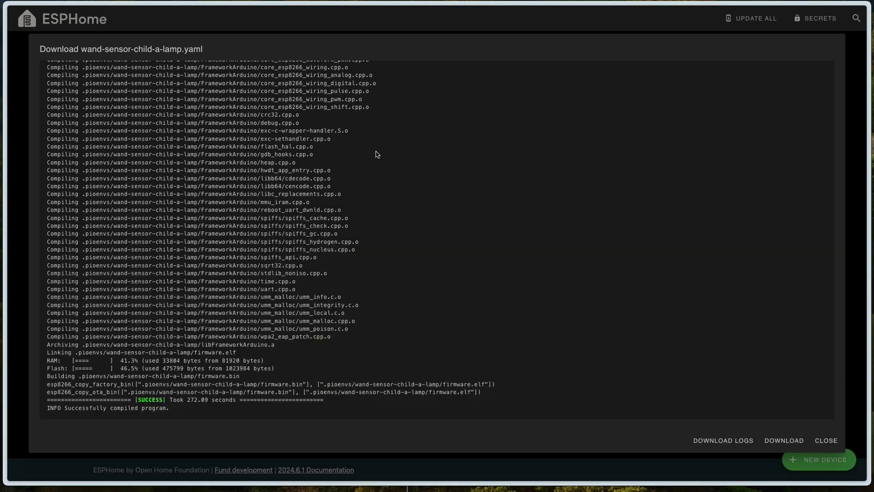
{"action": "left_click", "coordinate": [827, 439]}
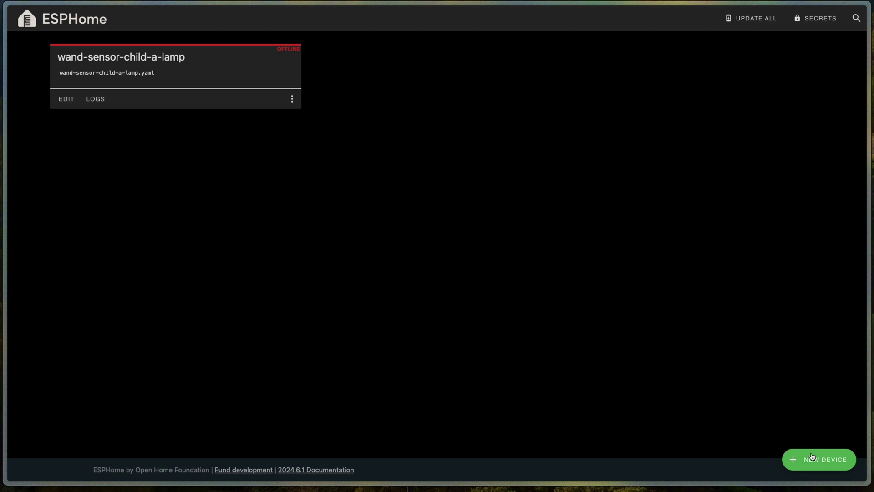
Step: Connect the board in ESPHome Web on port cu.wchusbserial2140 and choose Prepare for First Use
{"action": "left_click", "coordinate": [813, 456]}
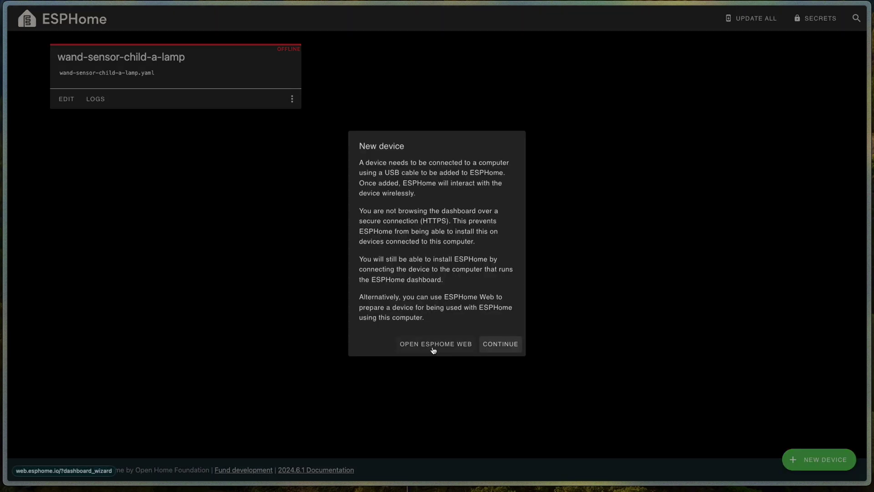
{"action": "left_click", "coordinate": [434, 344]}
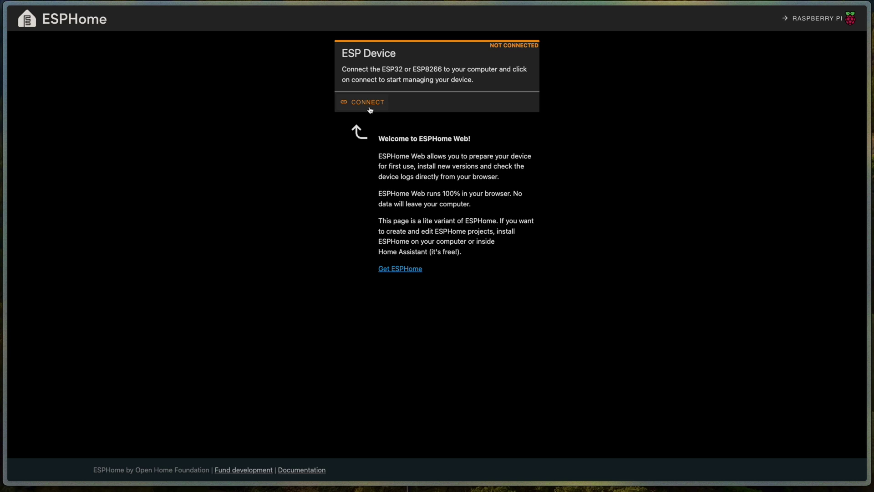
{"action": "left_click", "coordinate": [371, 110]}
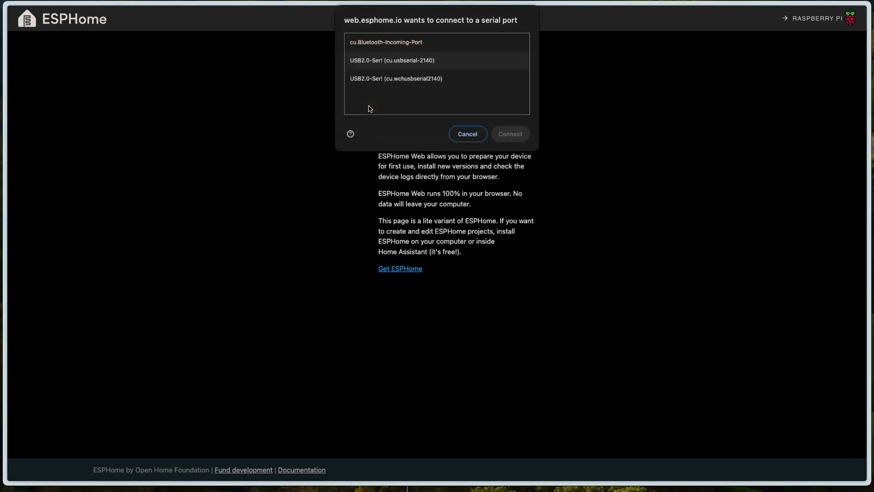
{"action": "left_click", "coordinate": [418, 81]}
{"action": "left_click", "coordinate": [410, 63]}
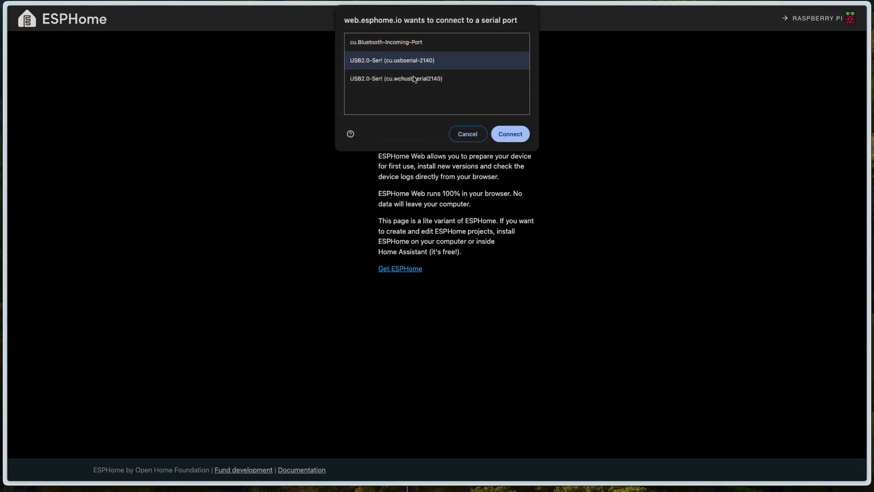
{"action": "left_click", "coordinate": [416, 80]}
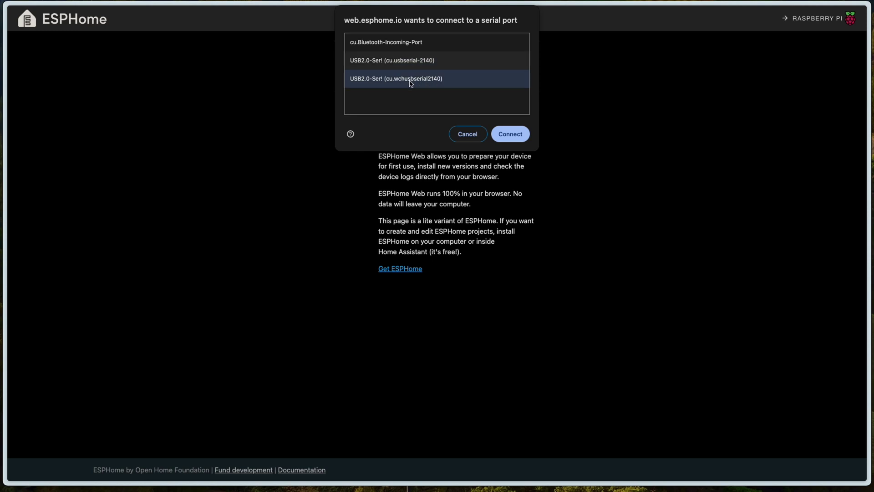
{"action": "left_click", "coordinate": [408, 63]}
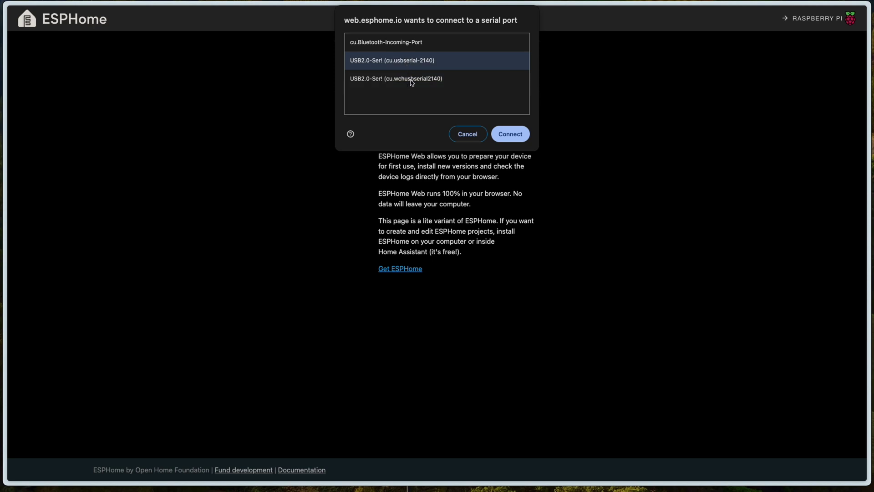
{"action": "left_click", "coordinate": [411, 81]}
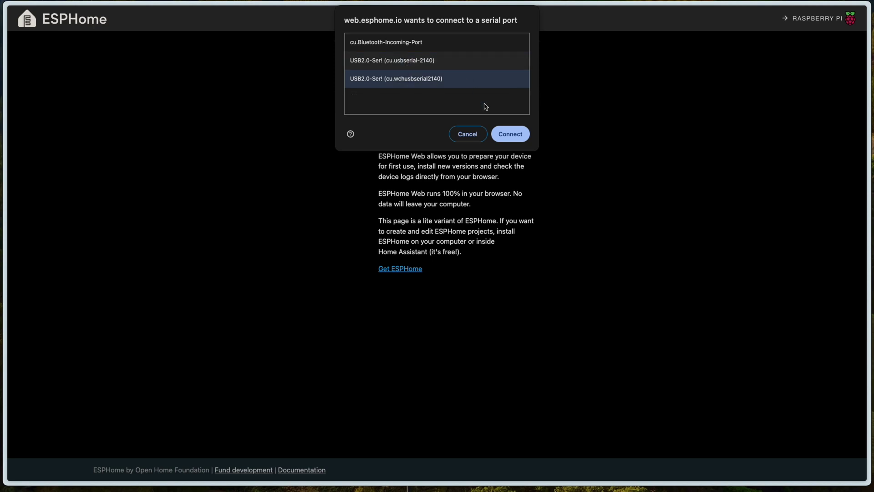
{"action": "left_click", "coordinate": [509, 133]}
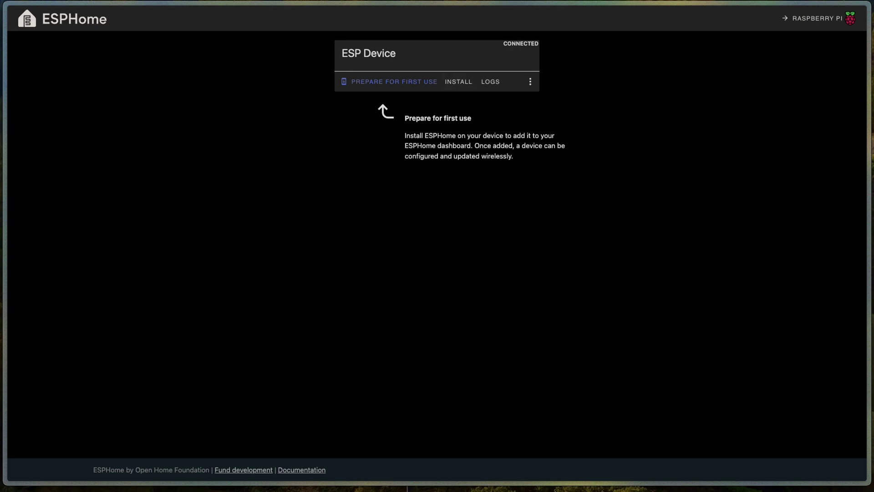
{"action": "left_click", "coordinate": [457, 82]}
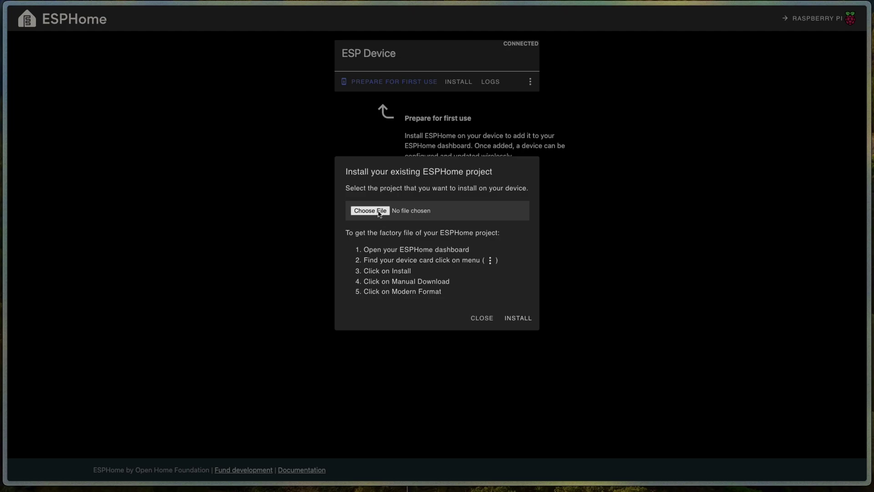
Step: Install 'ESPHome Dashboard wand sensor.bin' from Downloads onto the board and close the success message
{"action": "left_click", "coordinate": [379, 213]}
{"action": "left_click", "coordinate": [336, 191]}
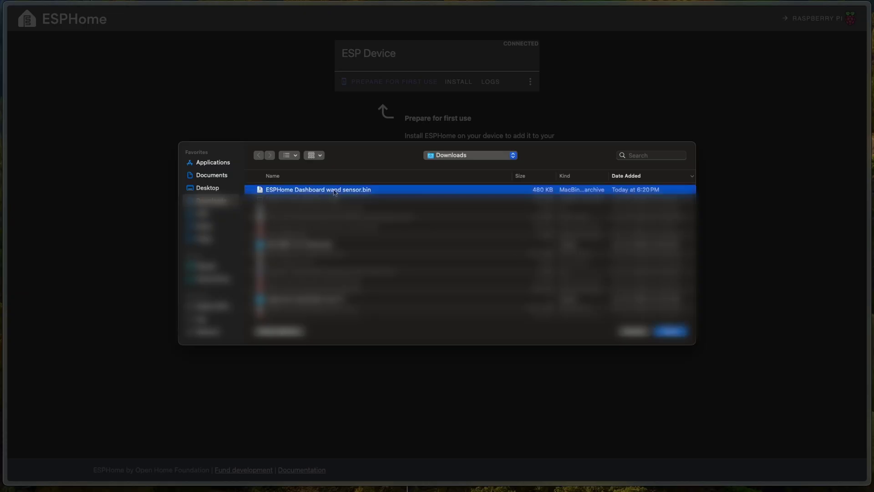
{"action": "left_click", "coordinate": [673, 334]}
{"action": "left_click", "coordinate": [523, 317]}
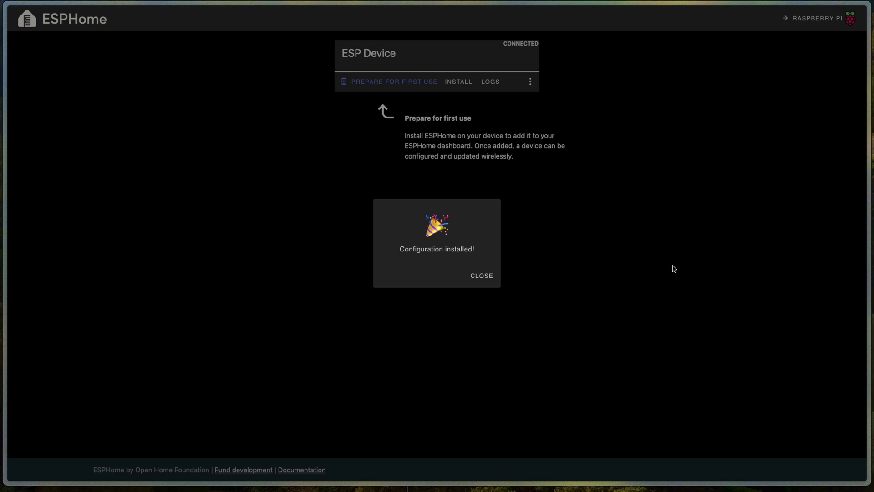
{"action": "left_click", "coordinate": [487, 277]}
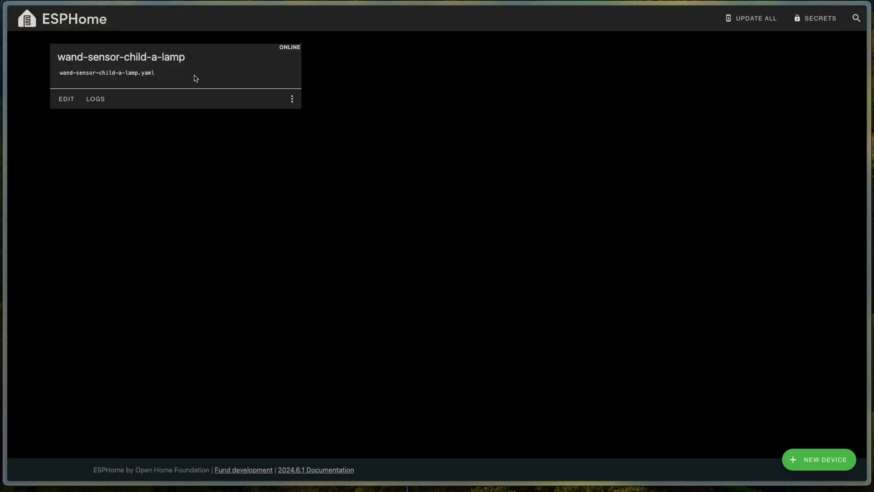
{"action": "left_click", "coordinate": [94, 99]}
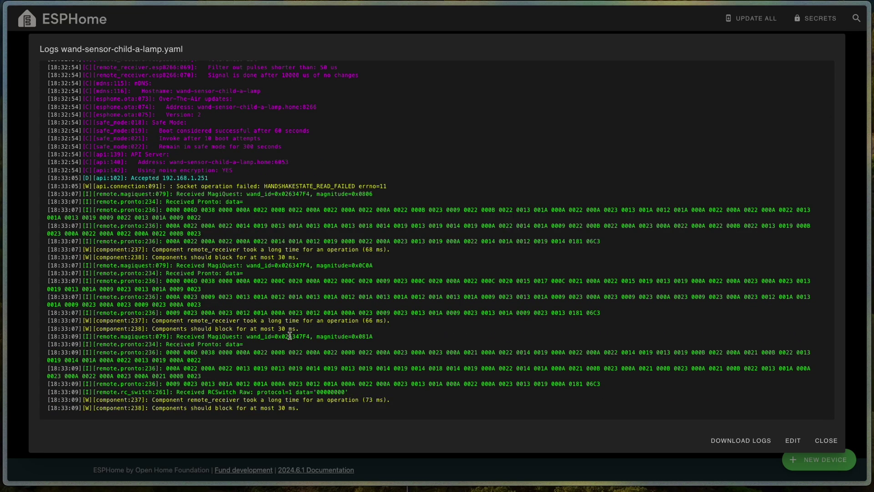
{"action": "double_click", "coordinate": [291, 332]}
{"action": "key", "text": "ctrl+c"}
{"action": "double_click", "coordinate": [368, 194]}
{"action": "left_click", "coordinate": [377, 194]}
{"action": "double_click", "coordinate": [367, 194]}
{"action": "left_click", "coordinate": [381, 197]}
{"action": "key", "text": "Escape"}
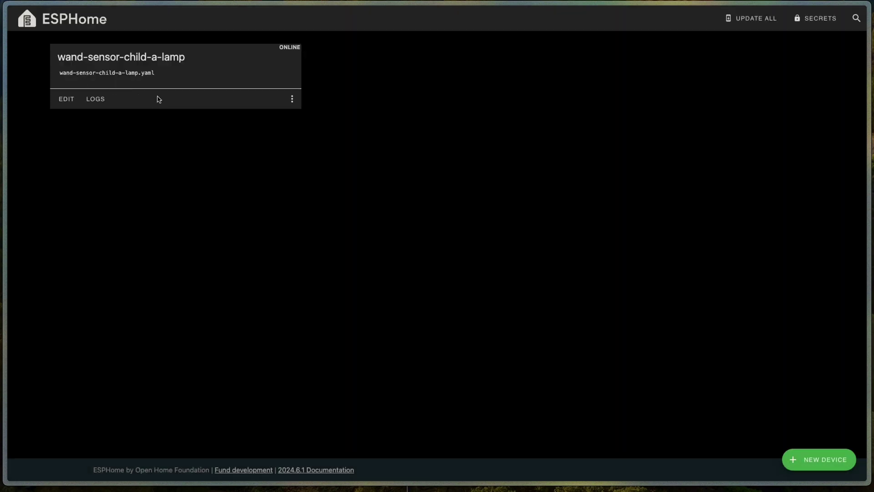
{"action": "left_click", "coordinate": [821, 22]}
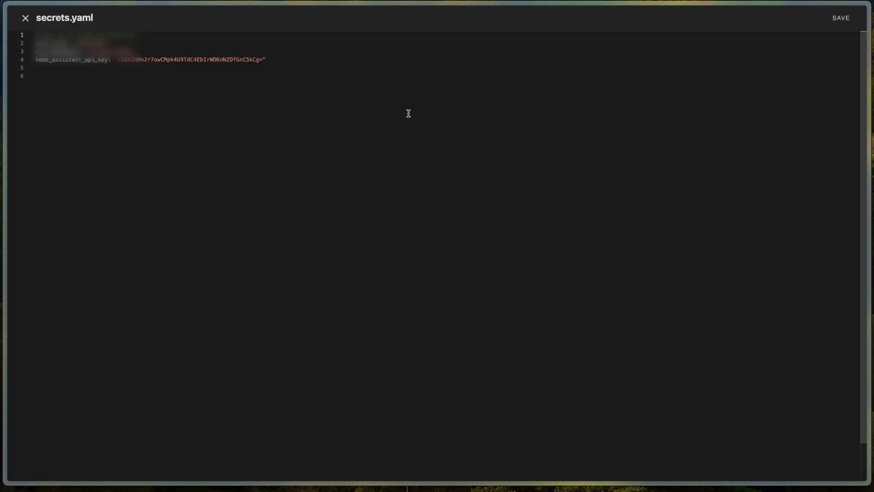
{"action": "key", "text": "Up"}
{"action": "type", "text": "child_2:"}
{"action": "key", "text": "ctrl+v"}
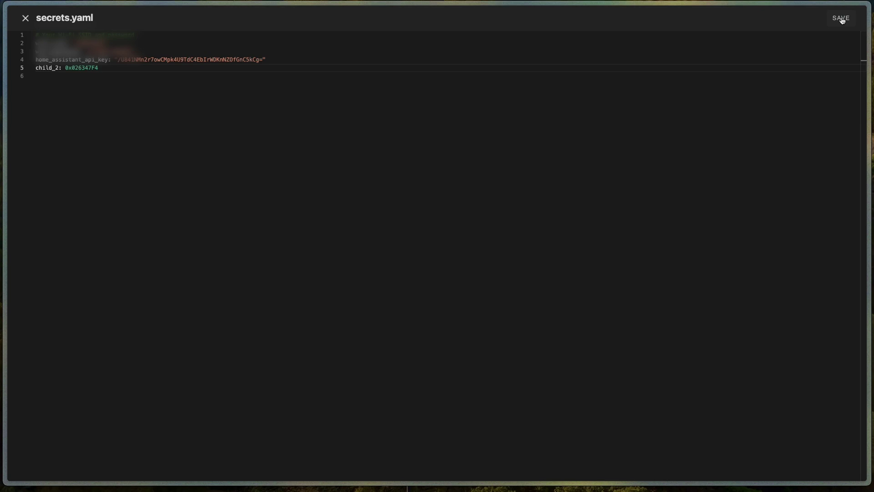
{"action": "left_click", "coordinate": [841, 18]}
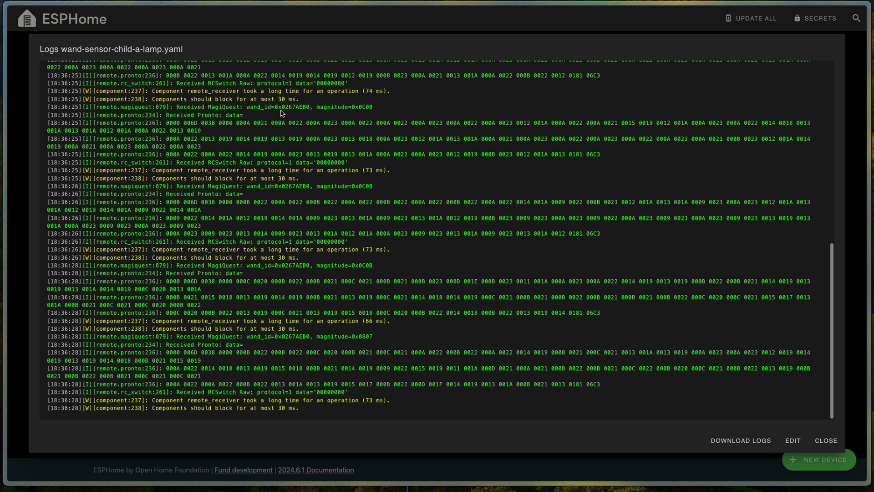
Step: Copy wand ID 0x0267AEB0 from the logs, add child_1 above child_2, save and close
{"action": "double_click", "coordinate": [292, 187]}
{"action": "key", "text": "ctrl+c"}
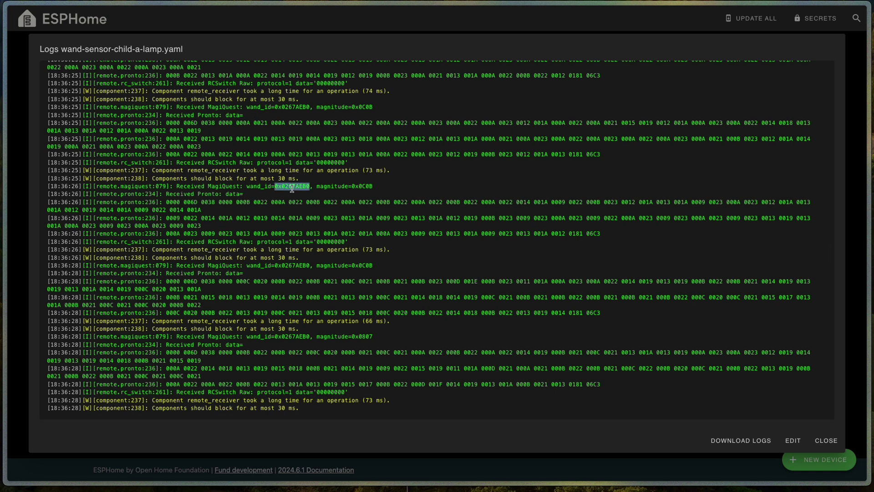
{"action": "left_click", "coordinate": [828, 440]}
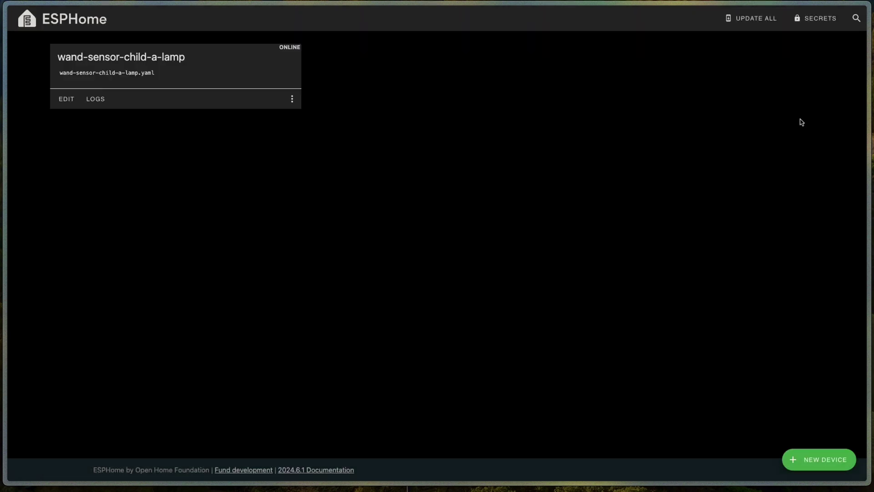
{"action": "left_click", "coordinate": [809, 22]}
{"action": "left_click", "coordinate": [36, 68]}
{"action": "key", "text": "Return"}
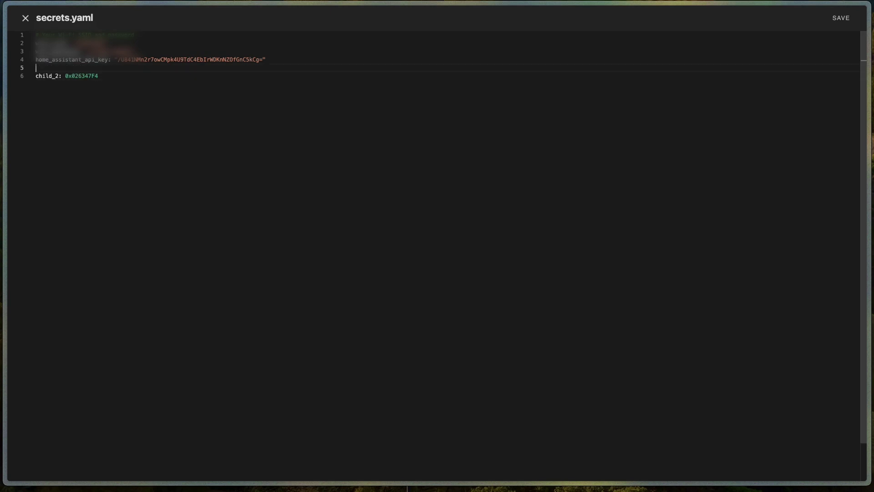
{"action": "type", "text": "child_1:"}
{"action": "key", "text": "ctrl+v"}
{"action": "left_click", "coordinate": [852, 22]}
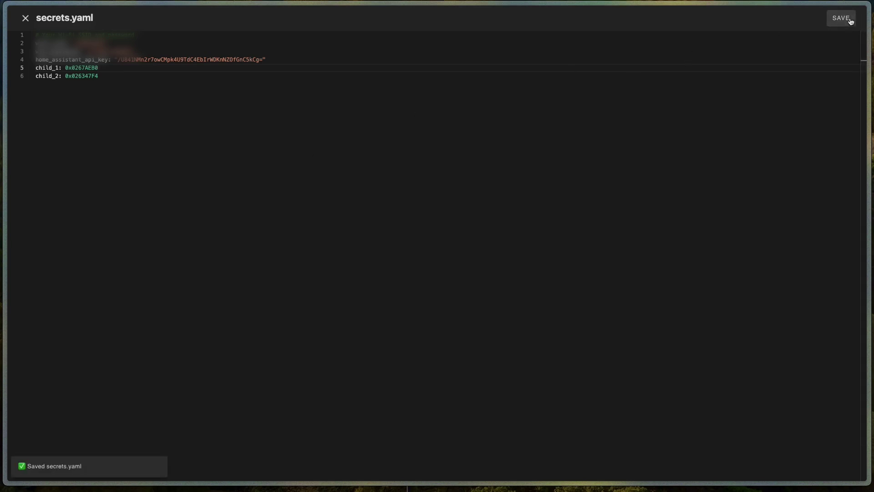
{"action": "left_click_drag", "start_coordinate": [113, 73], "coordinate": [27, 67]}
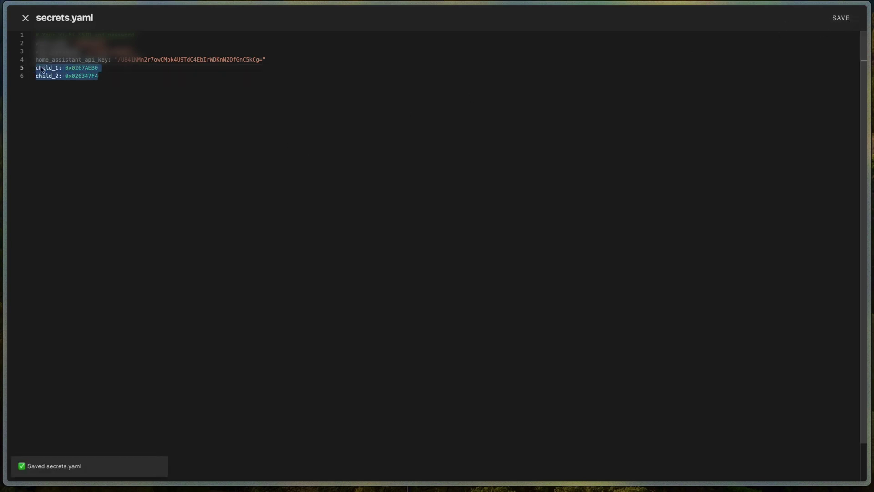
{"action": "left_click", "coordinate": [126, 73]}
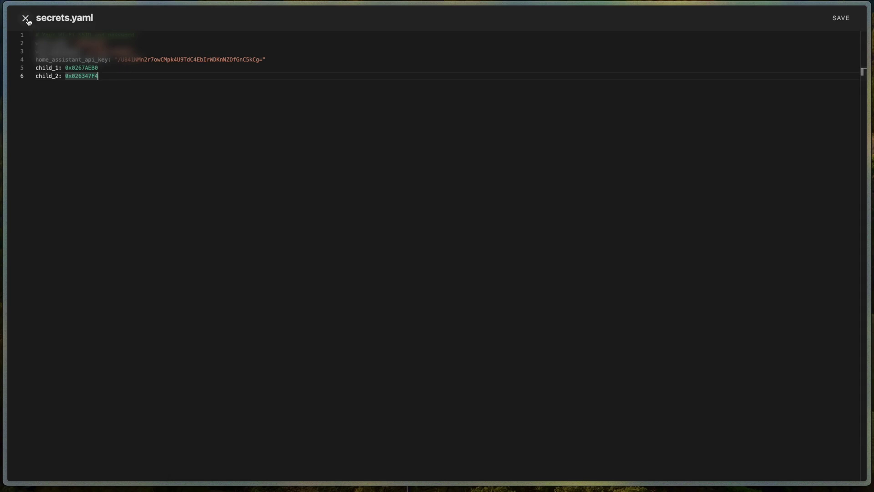
{"action": "left_click", "coordinate": [26, 20]}
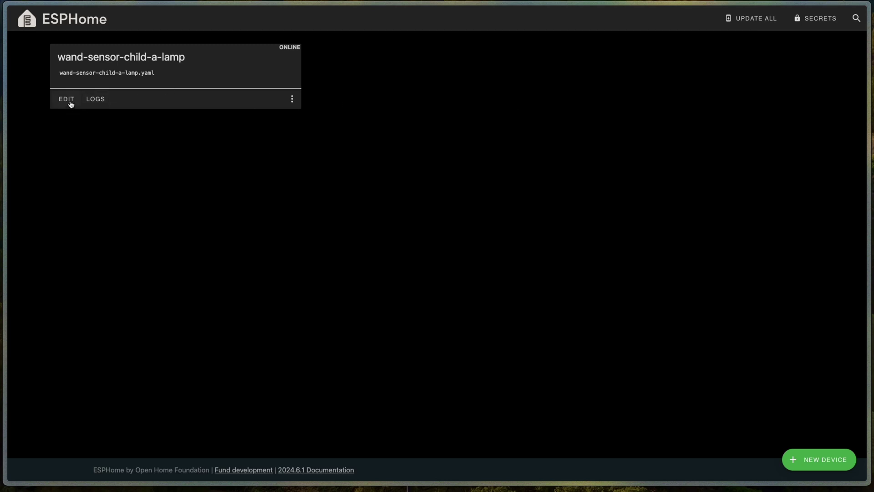
Step: Rename the child secrets to wand_1_address and wand_2_address in secrets.yaml and save
{"action": "left_click", "coordinate": [67, 99]}
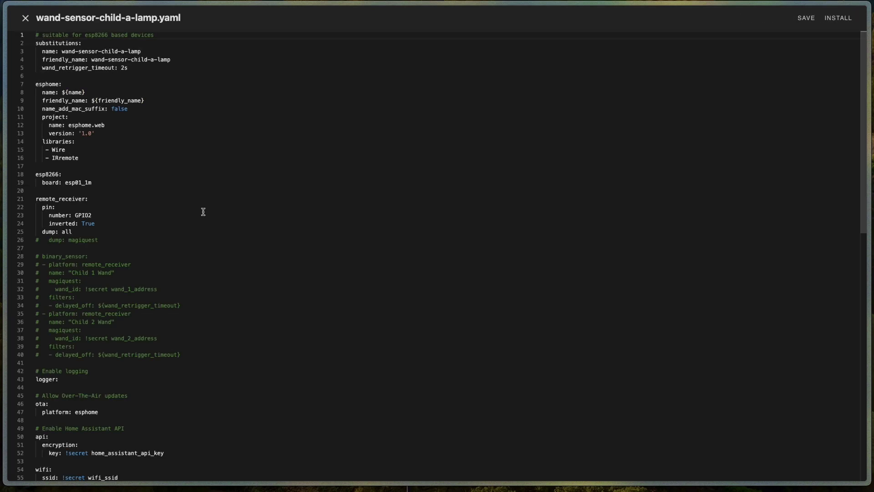
{"action": "double_click", "coordinate": [147, 338]}
{"action": "key", "text": "ctrl+c"}
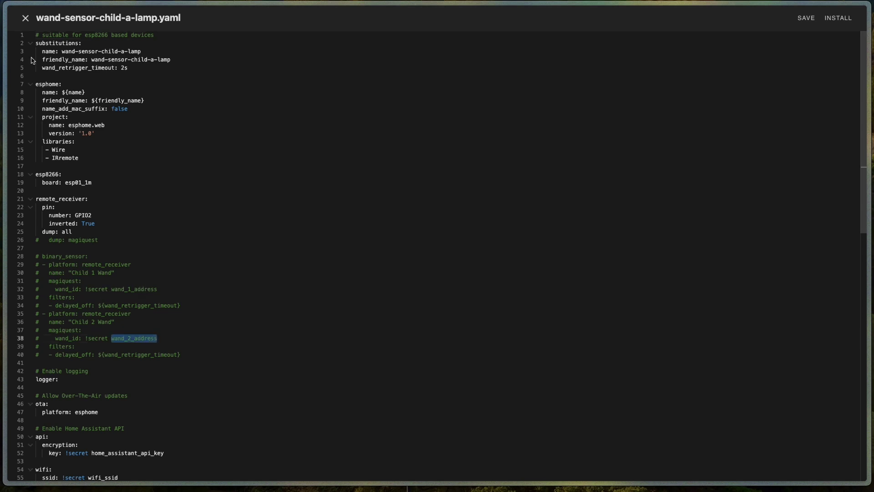
{"action": "left_click", "coordinate": [25, 19]}
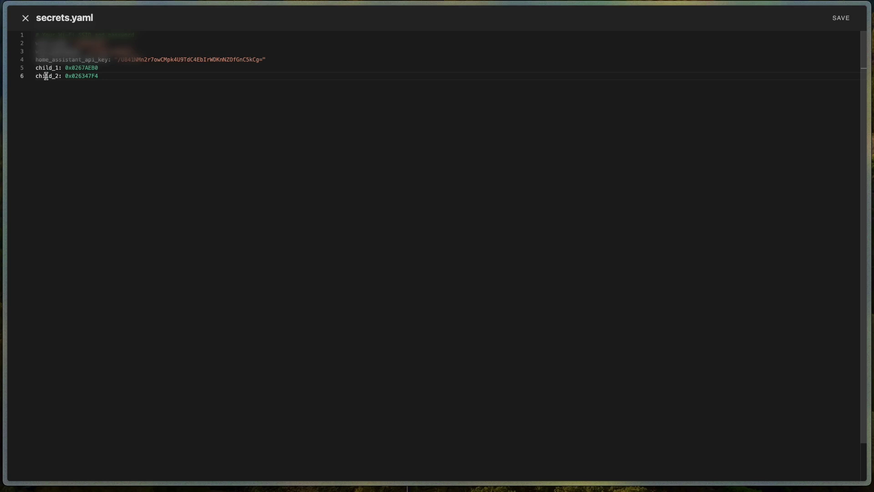
{"action": "double_click", "coordinate": [46, 76]}
{"action": "key", "text": "ctrl+v"}
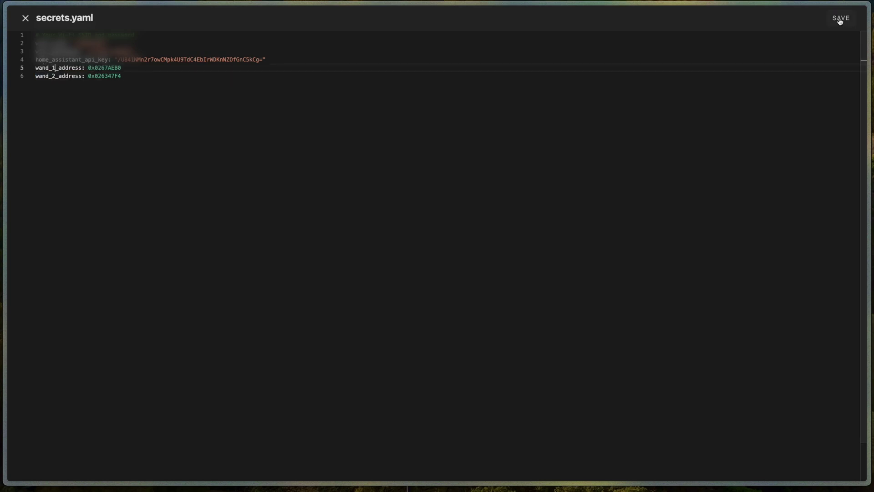
{"action": "left_click", "coordinate": [840, 19]}
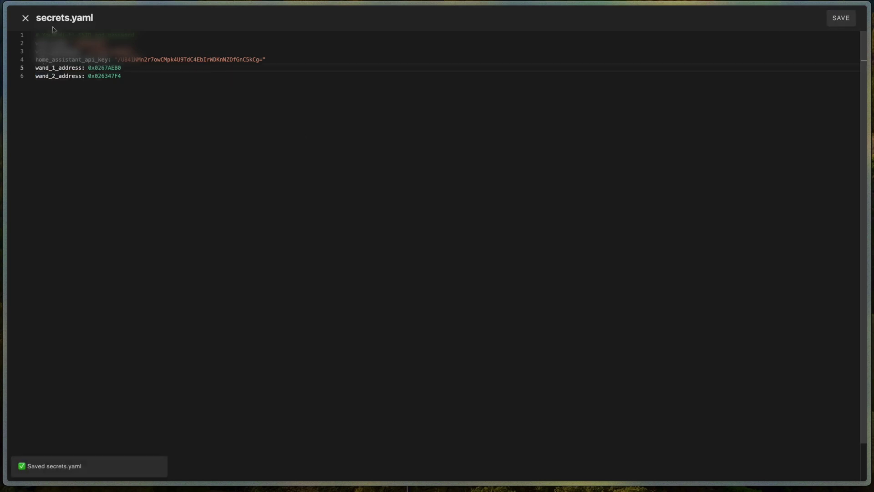
{"action": "left_click", "coordinate": [26, 18]}
Step: Uncomment lines 26–40, delete the dump: all line, save the device YAML and close it
{"action": "left_click", "coordinate": [69, 103]}
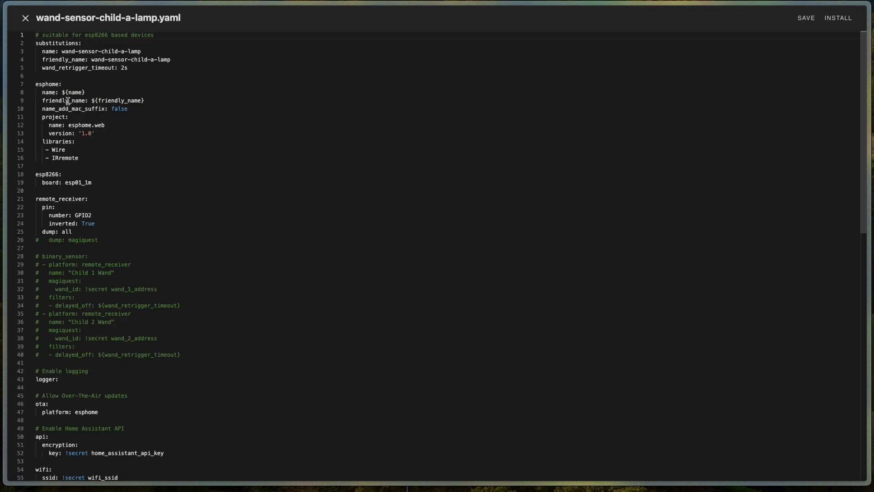
{"action": "left_click", "coordinate": [207, 354]}
{"action": "left_click", "coordinate": [42, 240], "text": "shift"}
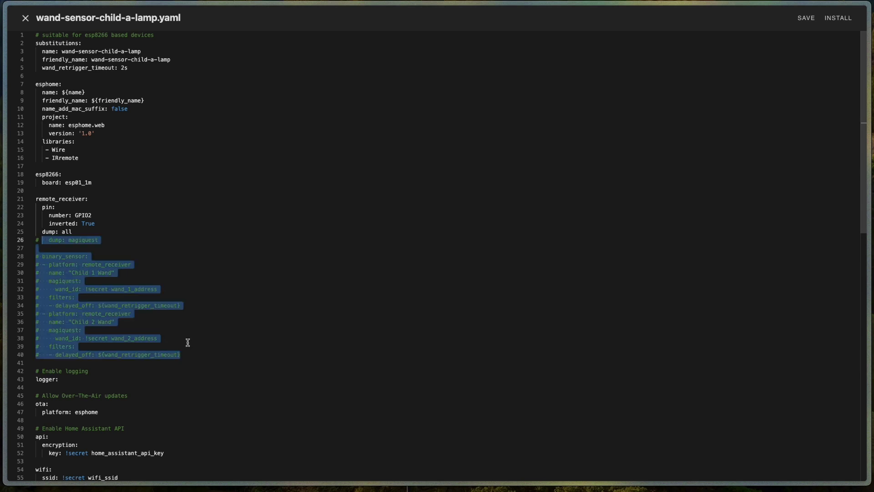
{"action": "key", "text": "ctrl+slash"}
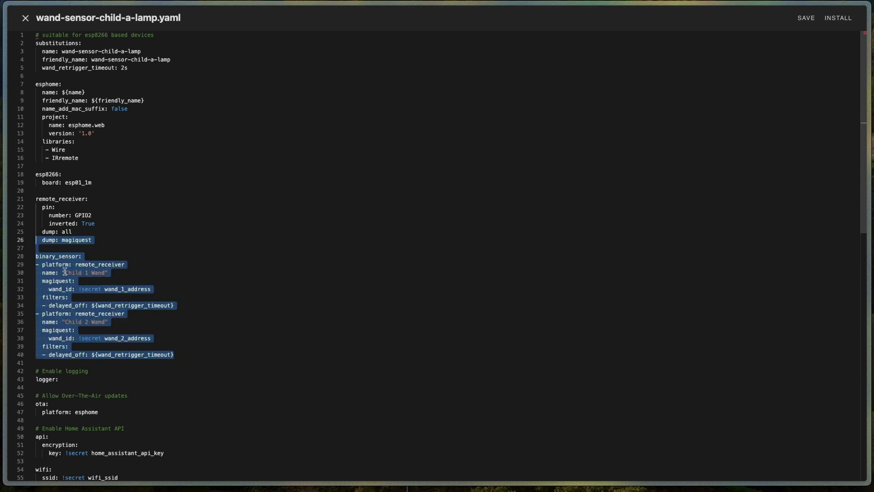
{"action": "left_click", "coordinate": [88, 231]}
{"action": "key", "text": "ctrl+shift+k"}
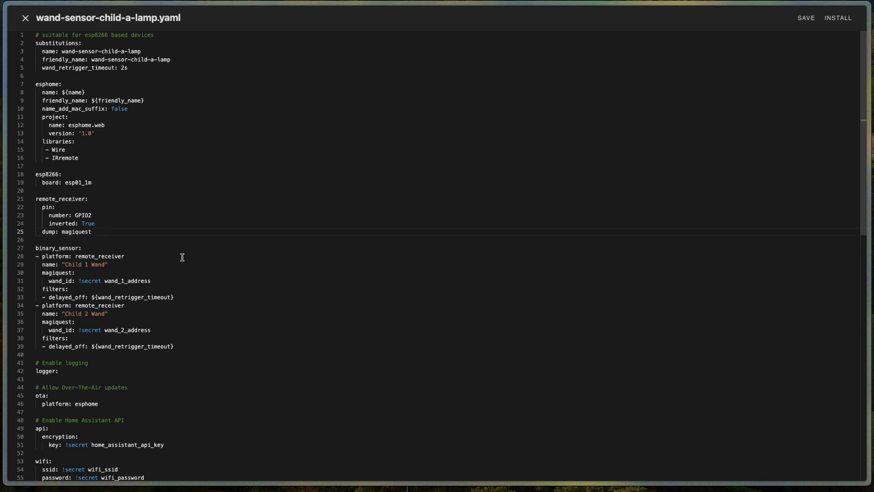
{"action": "left_click", "coordinate": [162, 272]}
{"action": "left_click", "coordinate": [805, 21]}
{"action": "scroll", "coordinate": [437, 183], "scroll_direction": "down", "scroll_amount": 5}
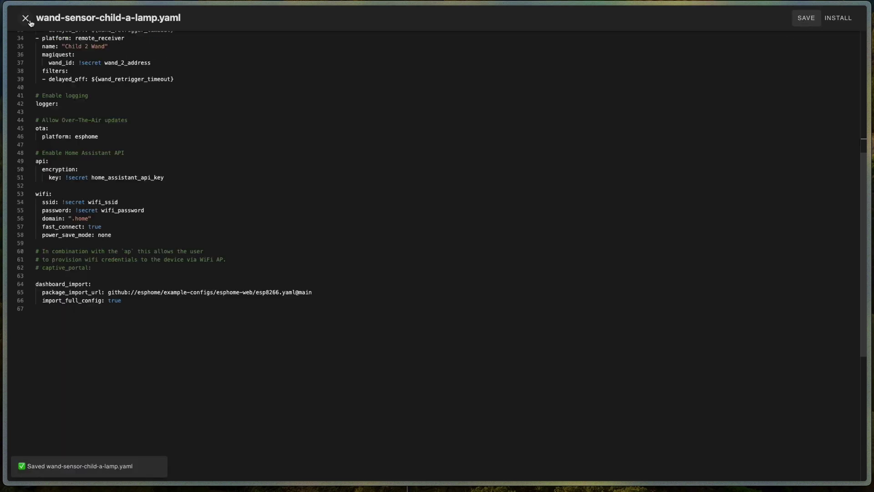
{"action": "left_click", "coordinate": [25, 18]}
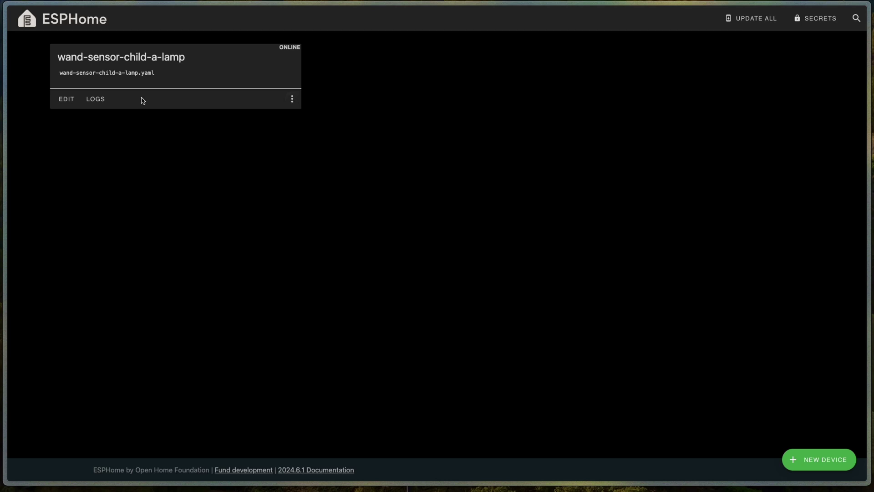
Step: Push the updated wand-sensor firmware via Install > Wirelessly, then close the YAML editor
{"action": "left_click", "coordinate": [292, 100]}
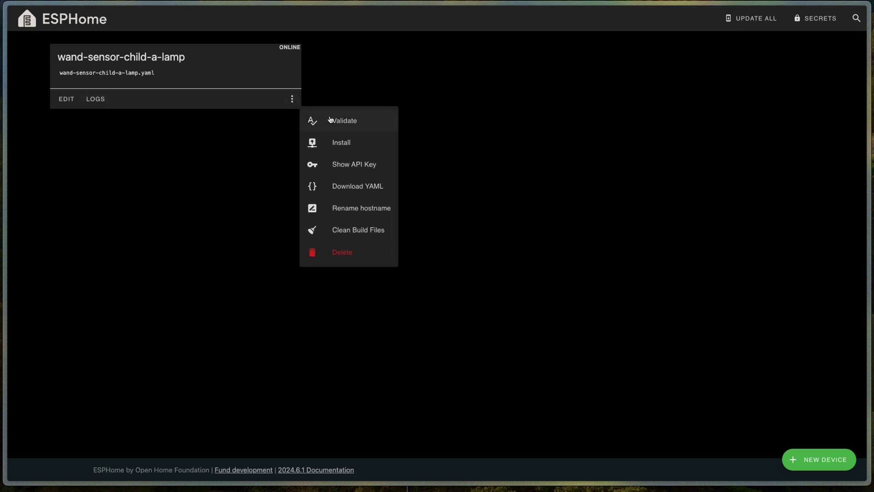
{"action": "left_click", "coordinate": [345, 141]}
{"action": "left_click", "coordinate": [391, 200]}
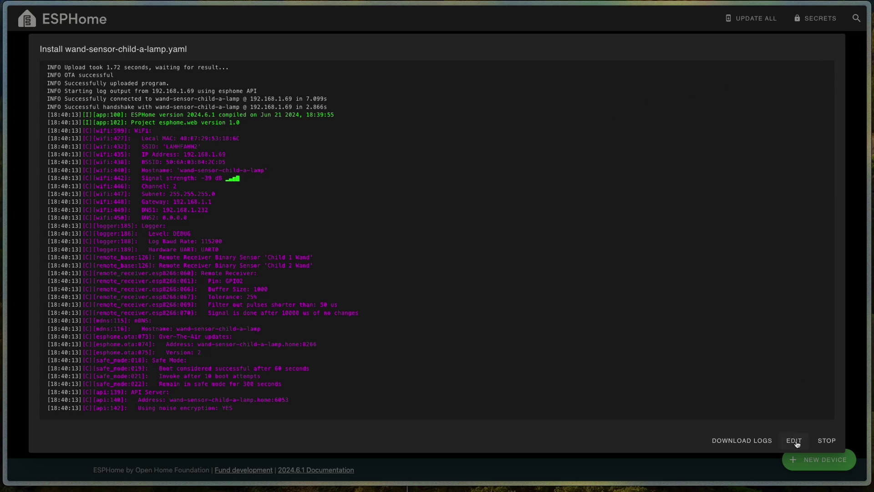
{"action": "mouse_move", "coordinate": [9, 74]}
{"action": "left_click", "coordinate": [792, 440]}
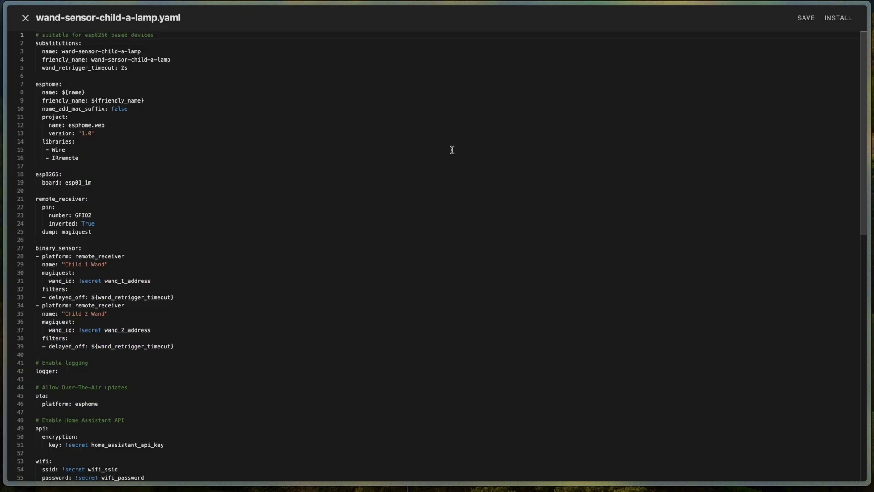
{"action": "key", "text": "Escape"}
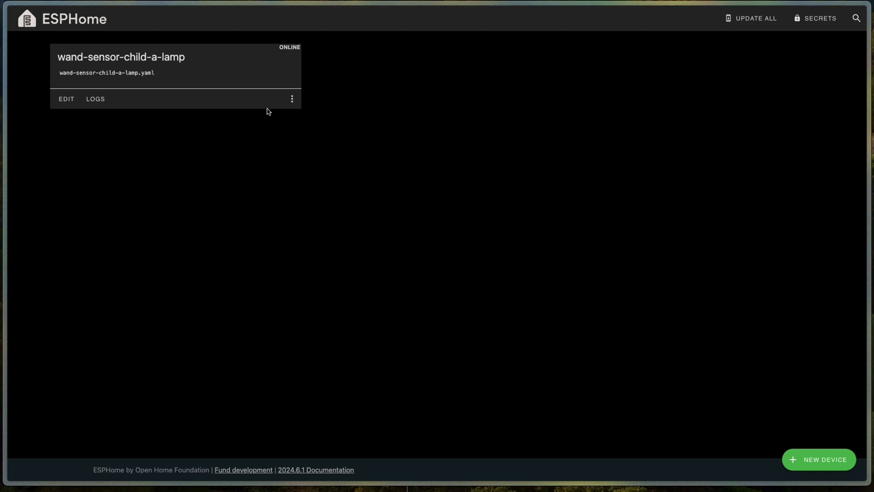
{"action": "left_click", "coordinate": [291, 99]}
{"action": "left_click", "coordinate": [96, 99]}
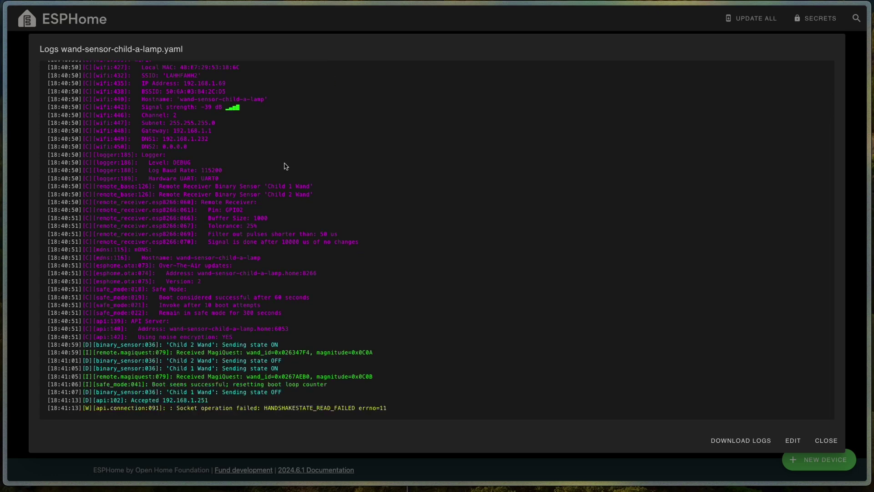
{"action": "left_click", "coordinate": [826, 441]}
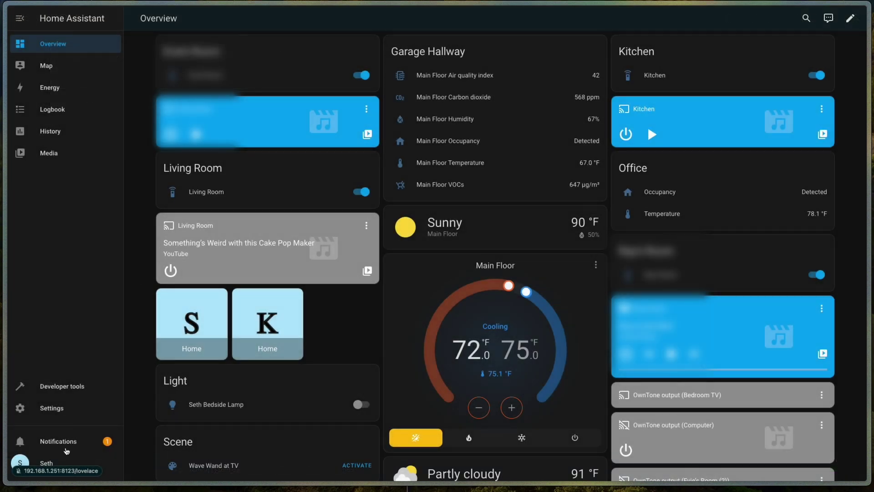
Step: Configure the discovered wand-sensor-child-a-lamp node in Devices & services until its encryption key is requested
{"action": "left_click", "coordinate": [59, 411]}
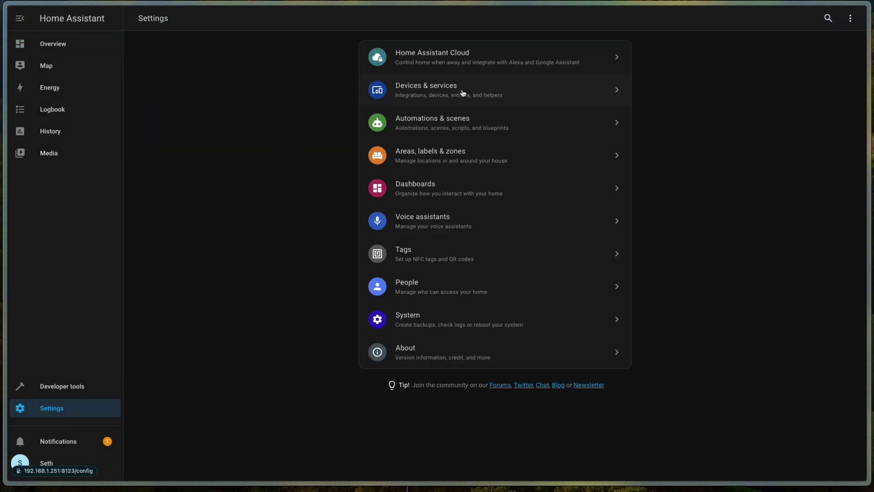
{"action": "left_click", "coordinate": [414, 91]}
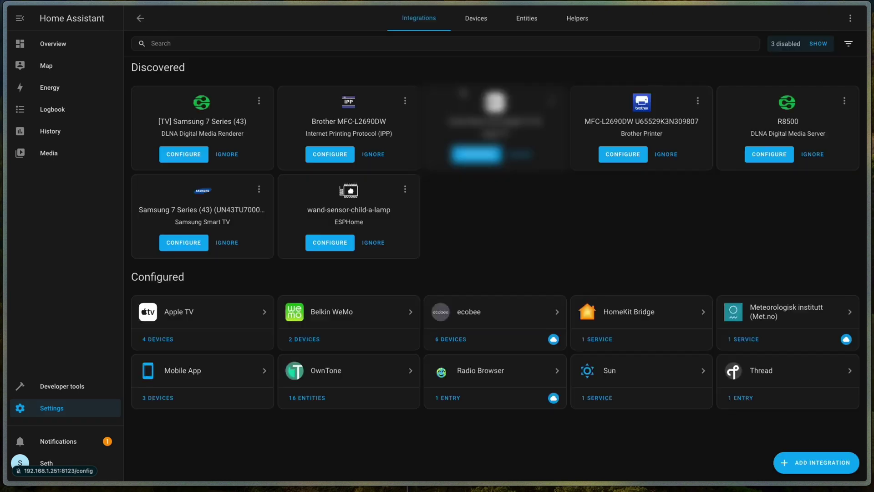
{"action": "triple_click", "coordinate": [324, 209]}
{"action": "left_click", "coordinate": [455, 227]}
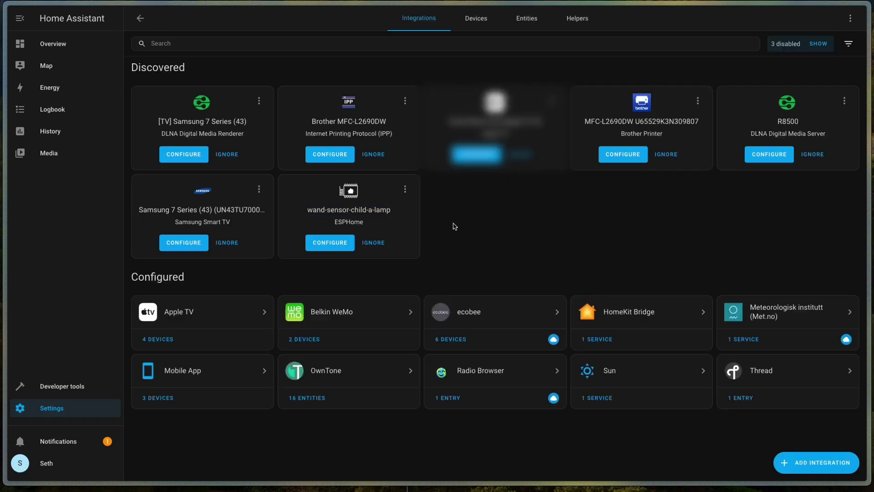
{"action": "left_click", "coordinate": [337, 244]}
{"action": "left_click", "coordinate": [549, 274]}
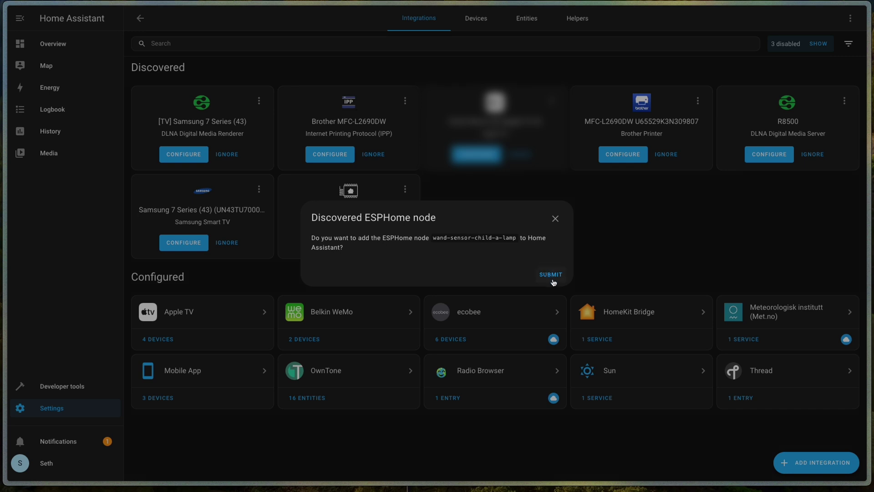
{"action": "left_click", "coordinate": [428, 256]}
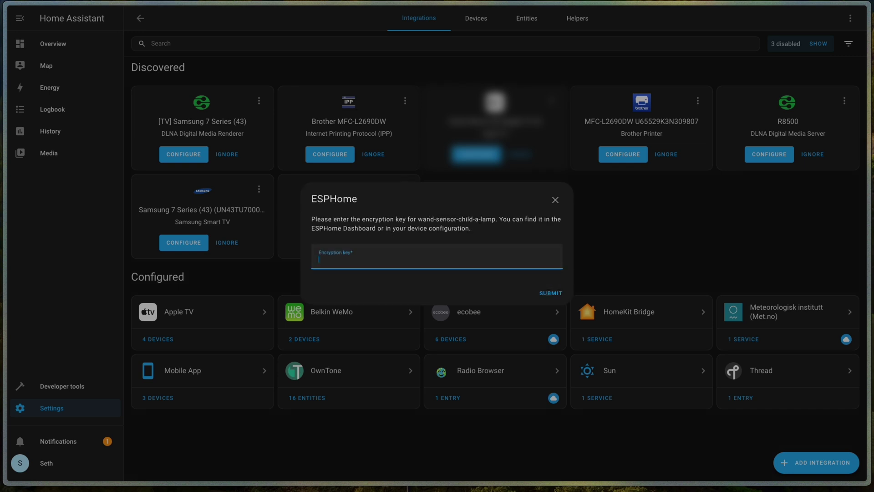
Step: Paste the API encryption key from Visual Studio Code into Home Assistant's encryption key field
{"action": "key", "text": "super+Tab"}
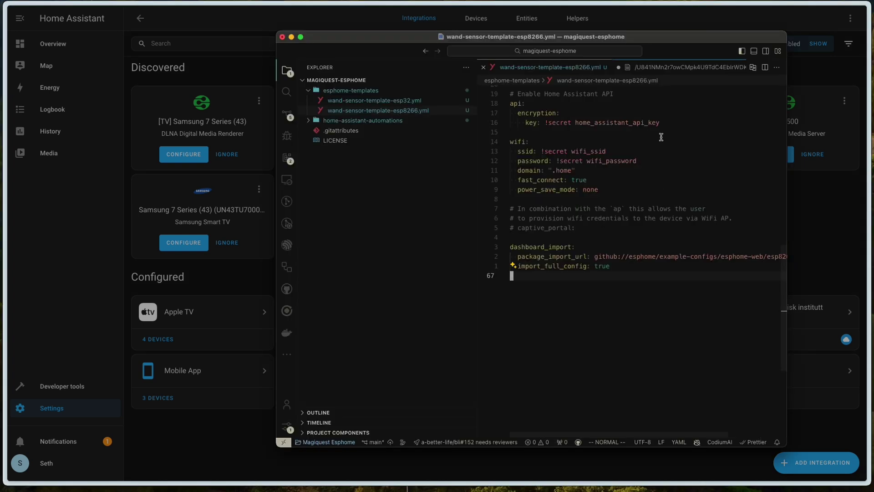
{"action": "scroll", "coordinate": [512, 276], "scroll_direction": "up", "scroll_amount": 10}
{"action": "left_click", "coordinate": [667, 69]}
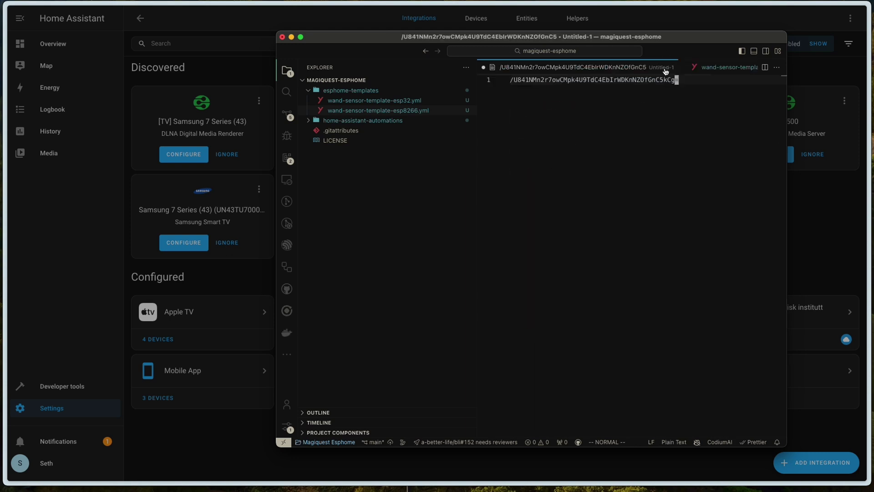
{"action": "left_click", "coordinate": [292, 37]}
{"action": "left_click", "coordinate": [365, 258]}
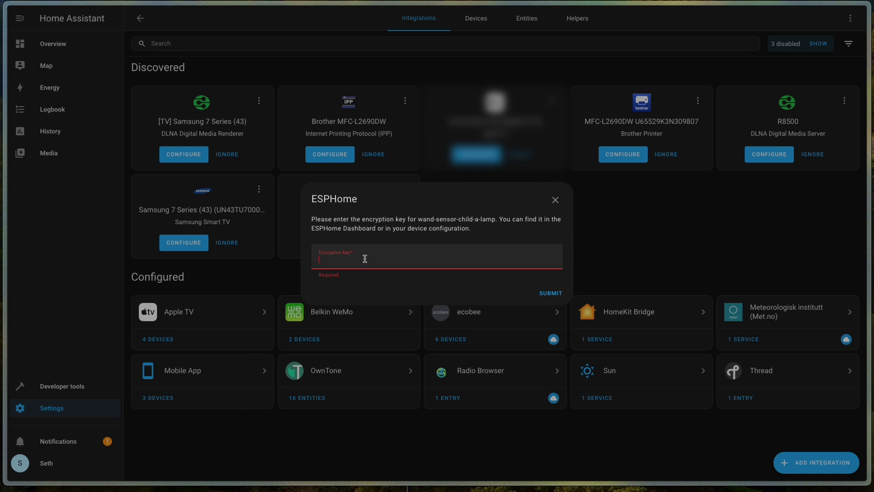
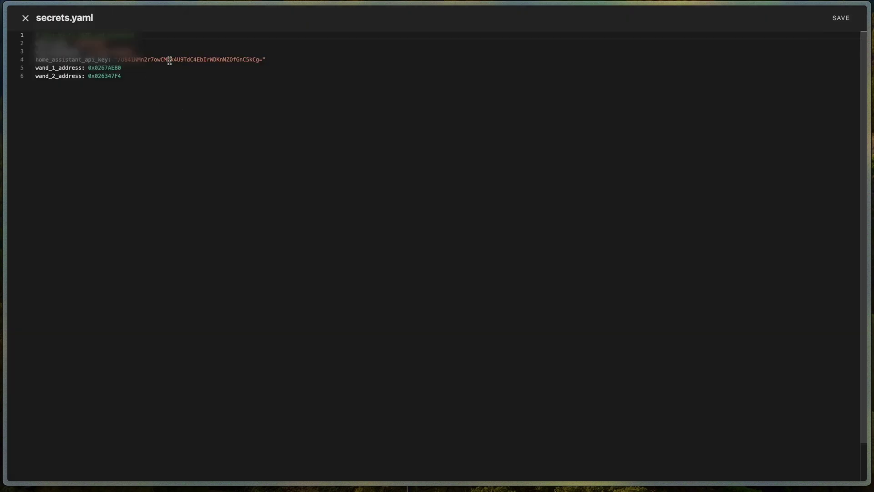
Step: Check the API key value on line 4 of secrets.yaml, then close the secrets file
{"action": "double_click", "coordinate": [166, 60]}
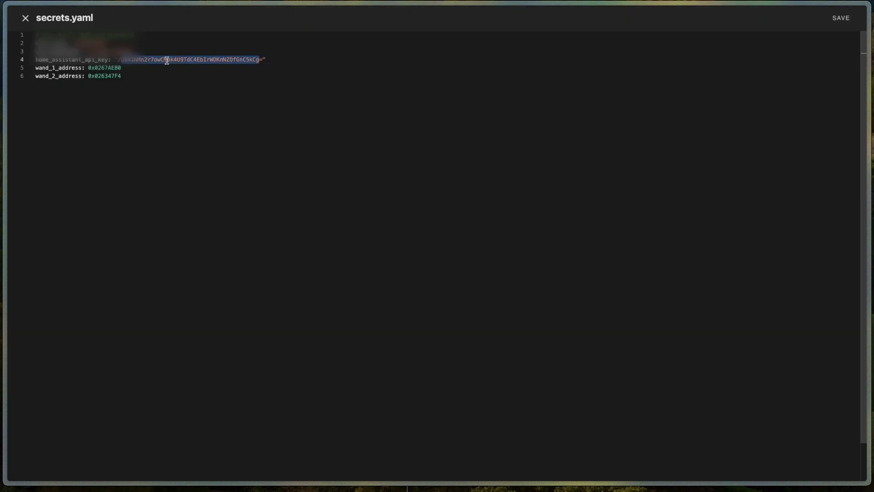
{"action": "left_click", "coordinate": [272, 61]}
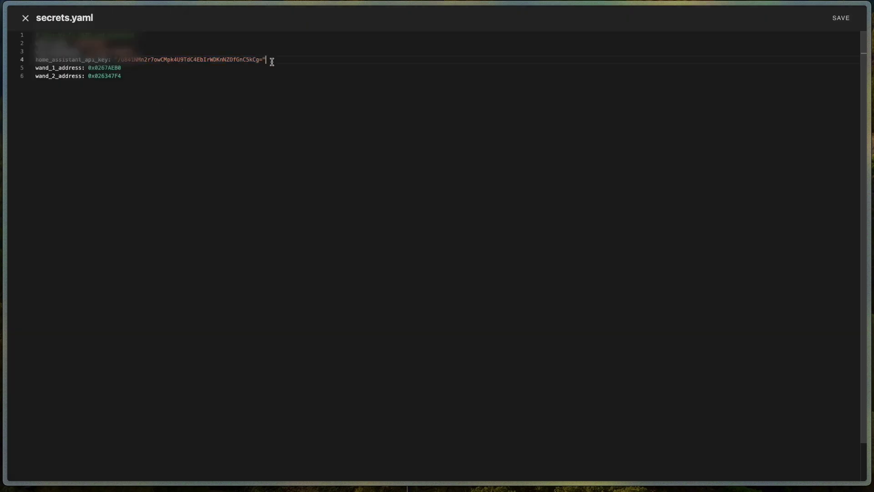
{"action": "left_click", "coordinate": [26, 18]}
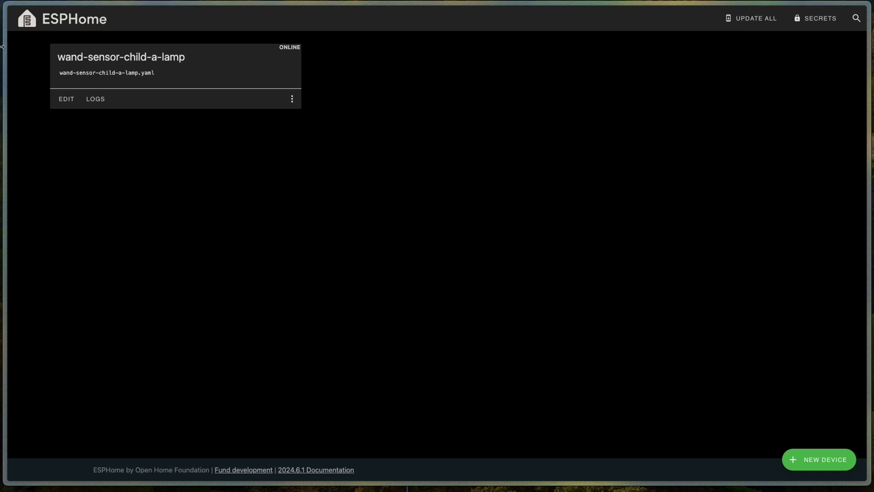
Step: Submit the pasted encryption key for wand-sensor-child-a-lamp, finish the success dialog, and return to Settings
{"action": "mouse_move", "coordinate": [2, 46]}
{"action": "left_click", "coordinate": [46, 274]}
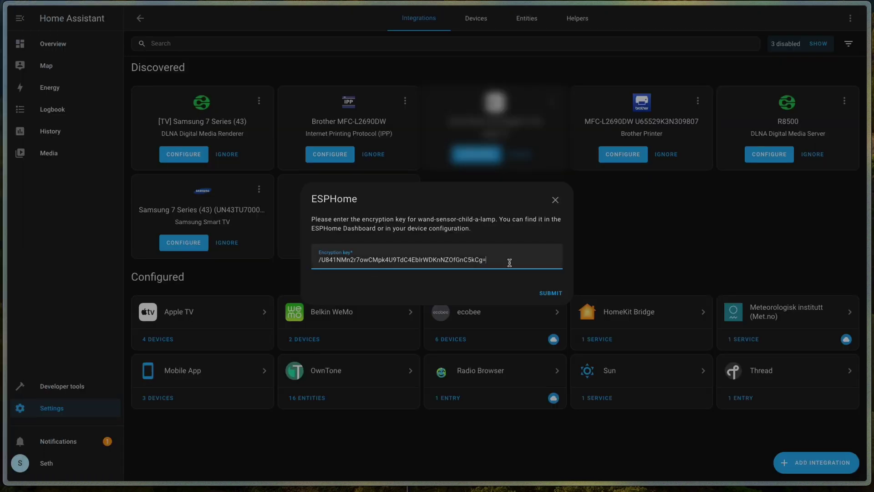
{"action": "key", "text": "ctrl+a"}
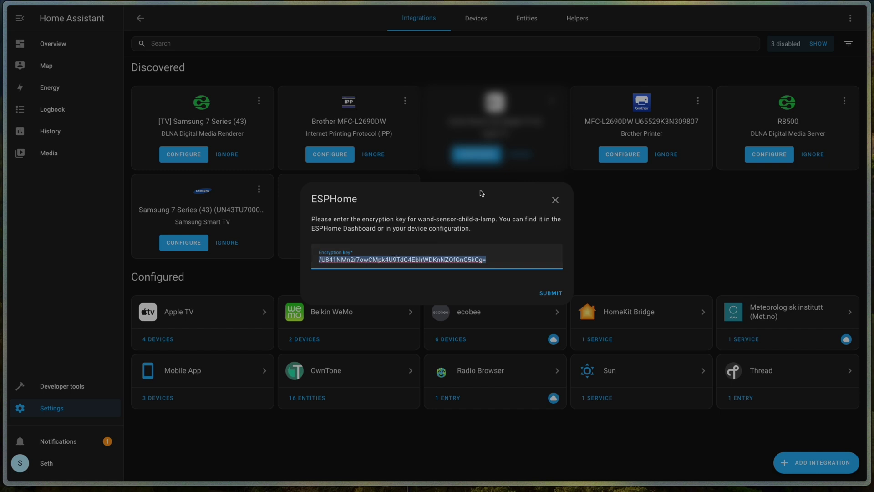
{"action": "left_click_drag", "start_coordinate": [418, 219], "coordinate": [492, 219]}
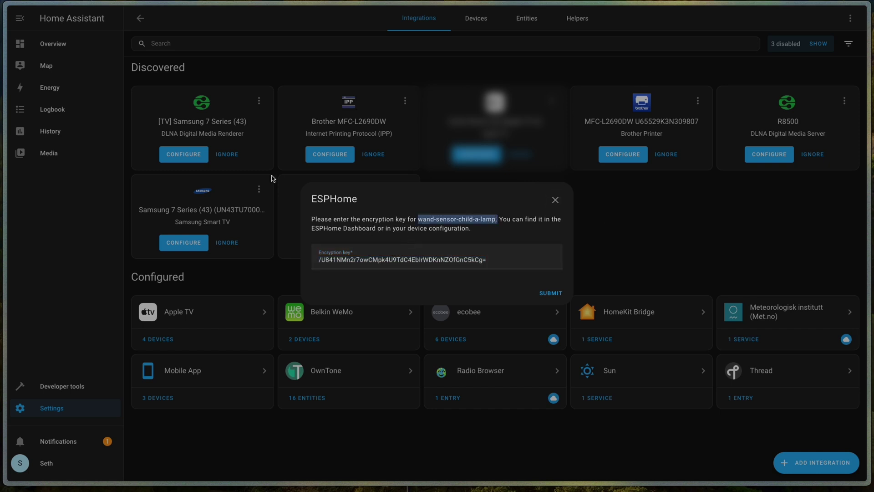
{"action": "left_click", "coordinate": [548, 296]}
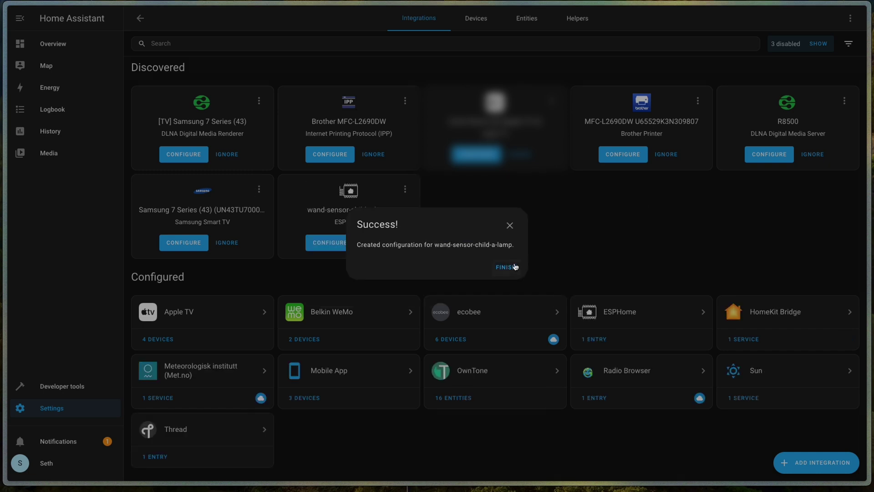
{"action": "left_click", "coordinate": [515, 267]}
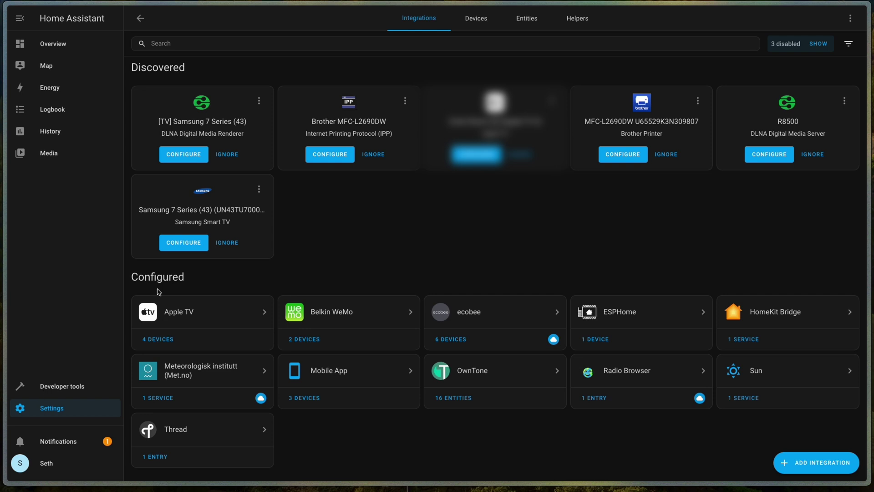
{"action": "key", "text": "alt+Left"}
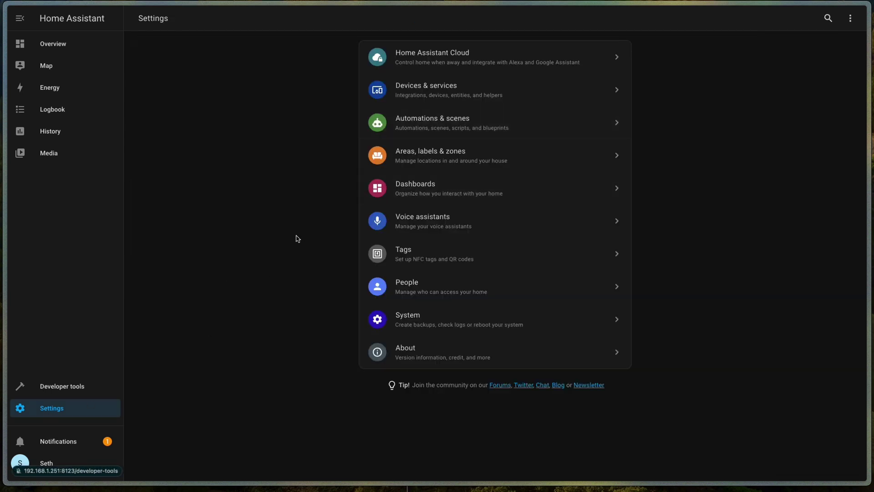
Step: Create a new blank automation with a device trigger: wand-sensor-child-a-lamp Child 1 Wand turned on
{"action": "left_click", "coordinate": [439, 125]}
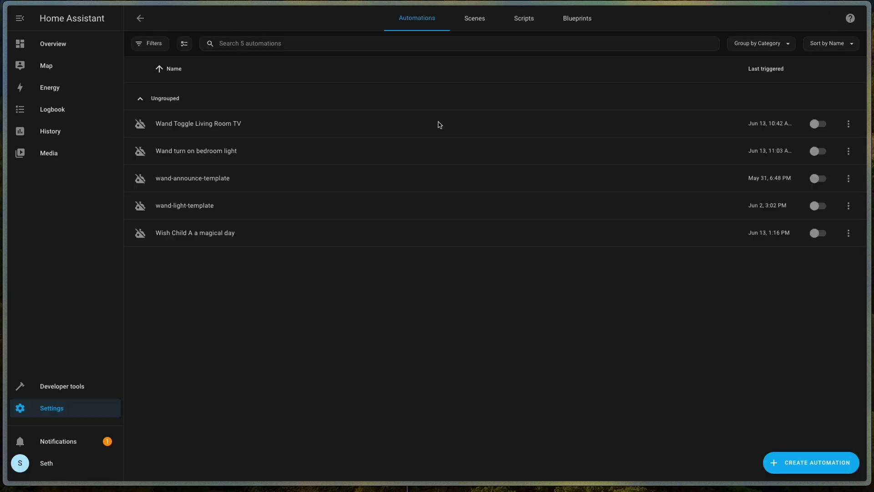
{"action": "left_click", "coordinate": [823, 466]}
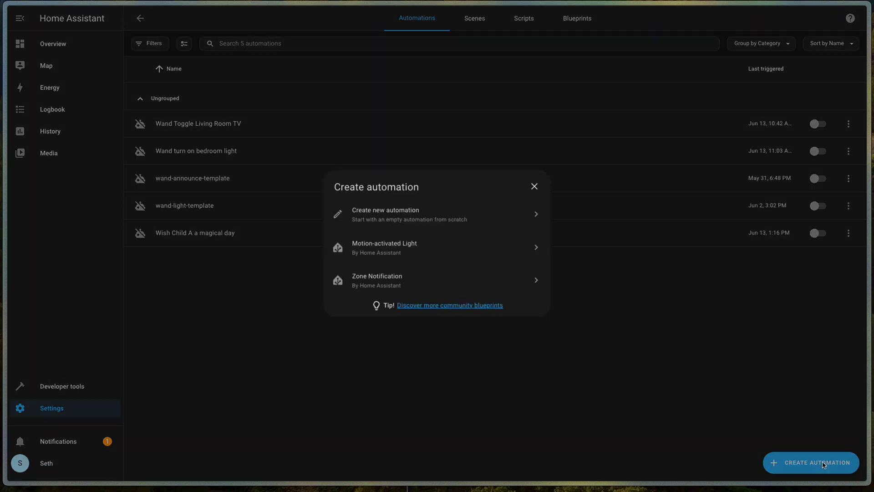
{"action": "left_click", "coordinate": [396, 225]}
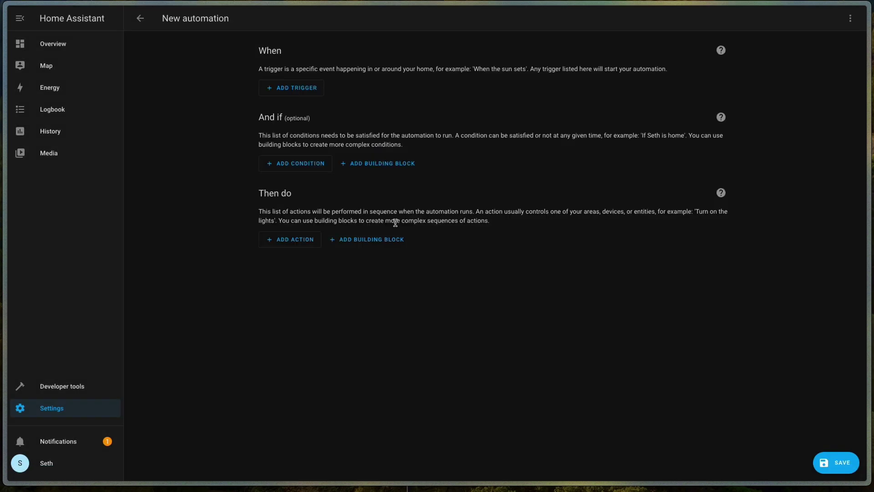
{"action": "left_click", "coordinate": [278, 90]}
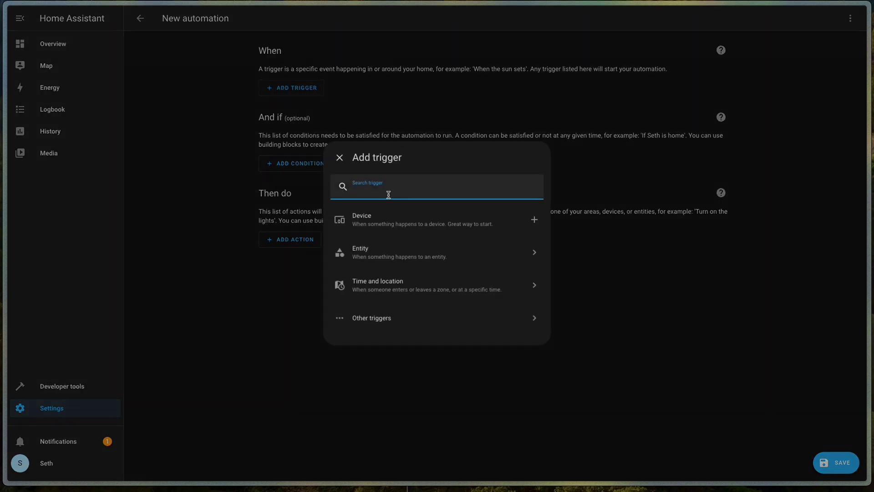
{"action": "left_click", "coordinate": [412, 220]}
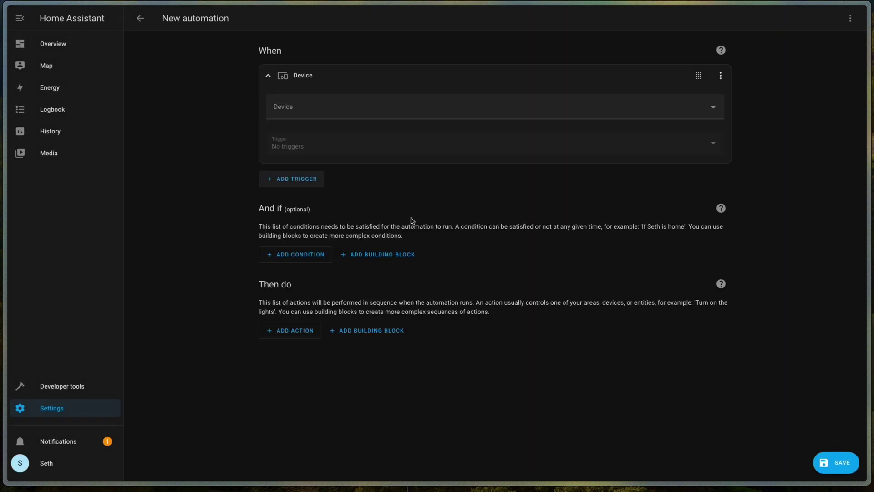
{"action": "left_click", "coordinate": [321, 112]}
{"action": "type", "text": "wand"}
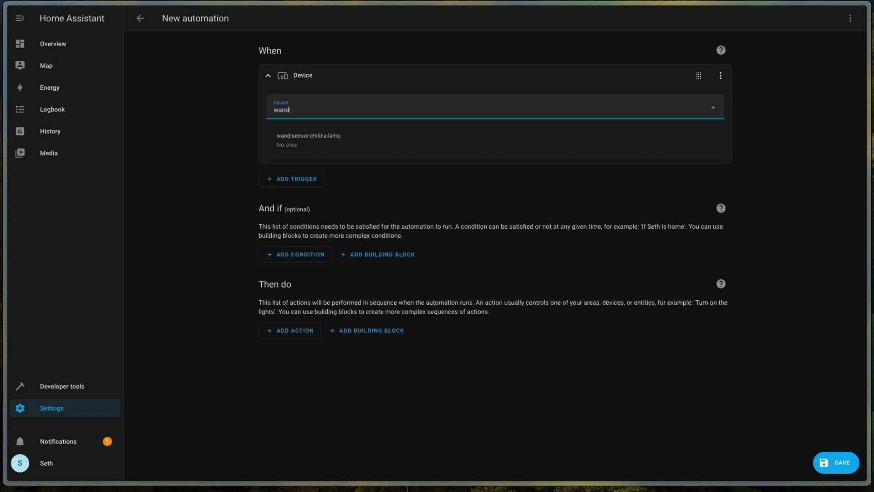
{"action": "left_click", "coordinate": [330, 140]}
{"action": "left_click", "coordinate": [360, 144]}
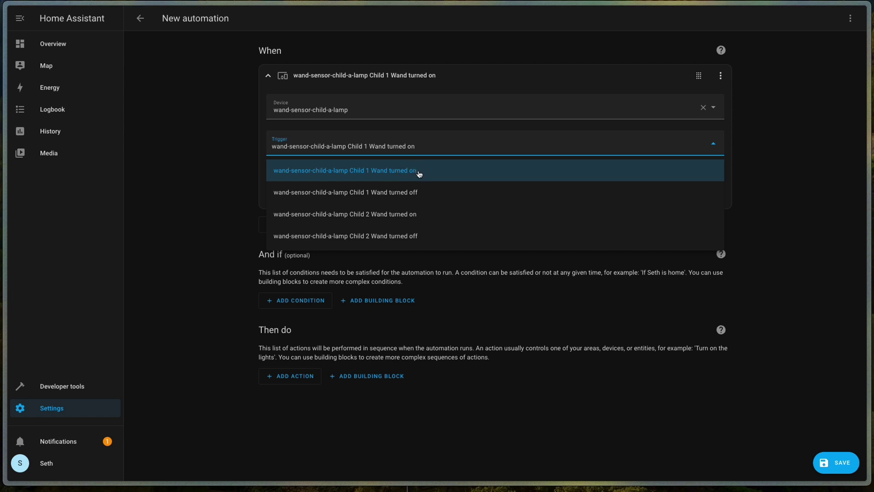
{"action": "left_click", "coordinate": [419, 173]}
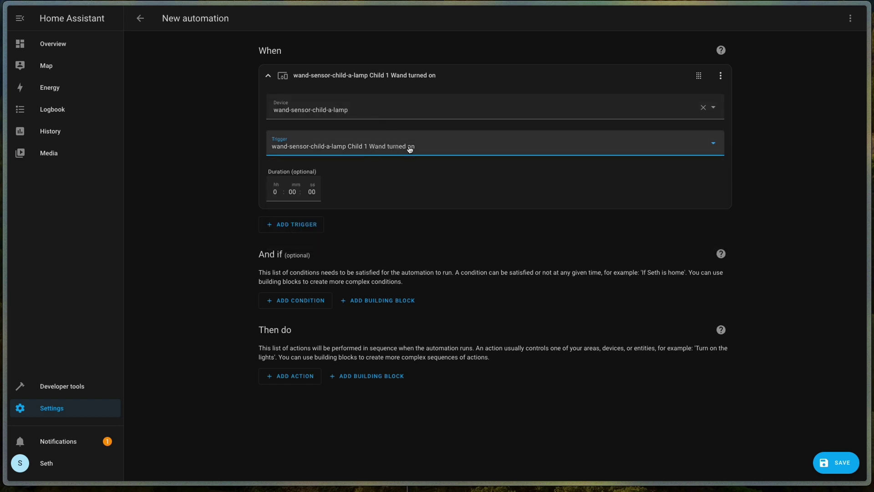
Step: Add a second device trigger: wand-sensor-child-a-lamp Child 2 Wand turned on
{"action": "left_click", "coordinate": [304, 225]}
{"action": "left_click", "coordinate": [425, 221]}
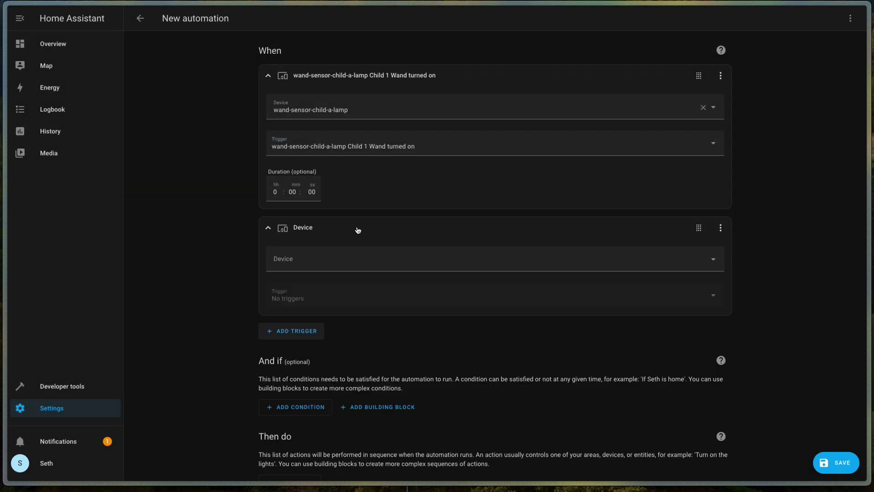
{"action": "left_click", "coordinate": [337, 258]}
{"action": "type", "text": "wan"}
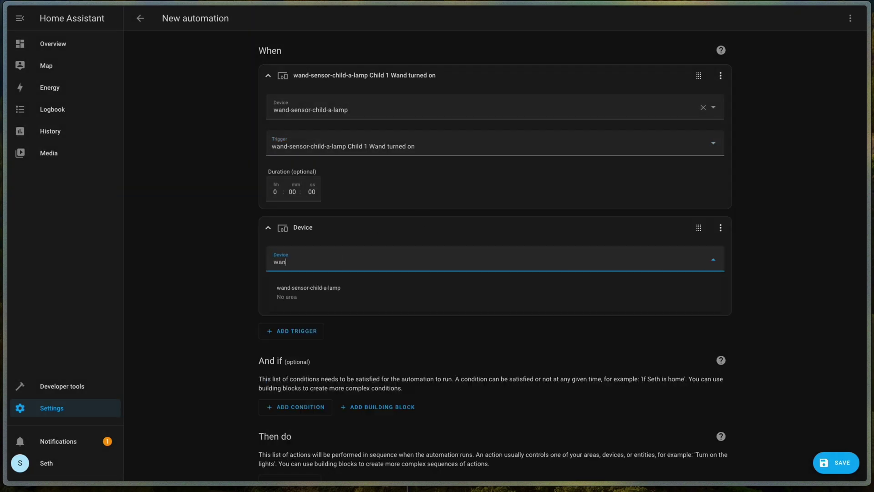
{"action": "left_click", "coordinate": [340, 288]}
{"action": "left_click", "coordinate": [331, 297]}
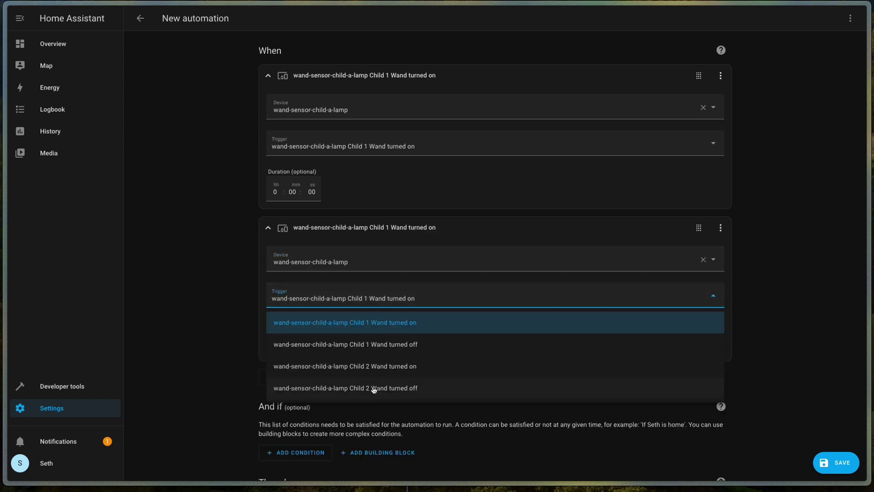
{"action": "left_click", "coordinate": [414, 365]}
{"action": "scroll", "coordinate": [485, 357], "scroll_direction": "down", "scroll_amount": 2}
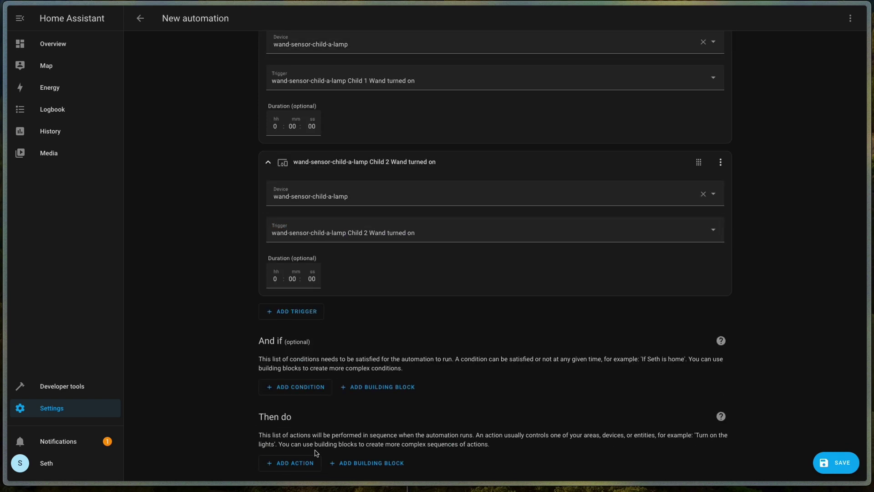
{"action": "left_click", "coordinate": [295, 463]}
Step: Add a Light: Toggle action targeting the Wemo Smart Plug
{"action": "left_click", "coordinate": [372, 248]}
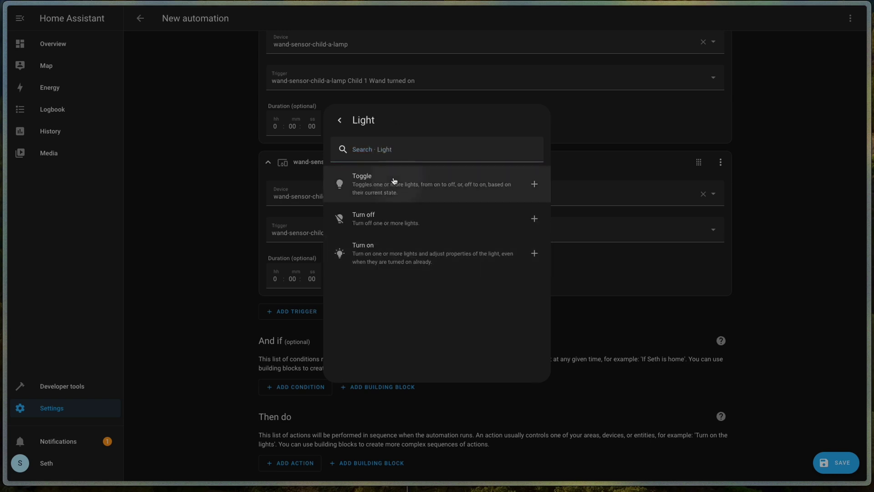
{"action": "left_click", "coordinate": [392, 181]}
{"action": "left_click", "coordinate": [592, 395]}
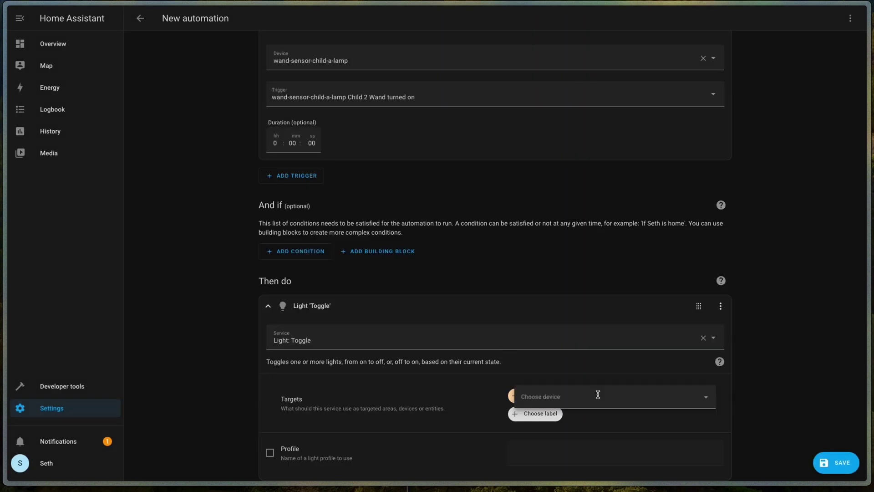
{"action": "left_click", "coordinate": [566, 373]}
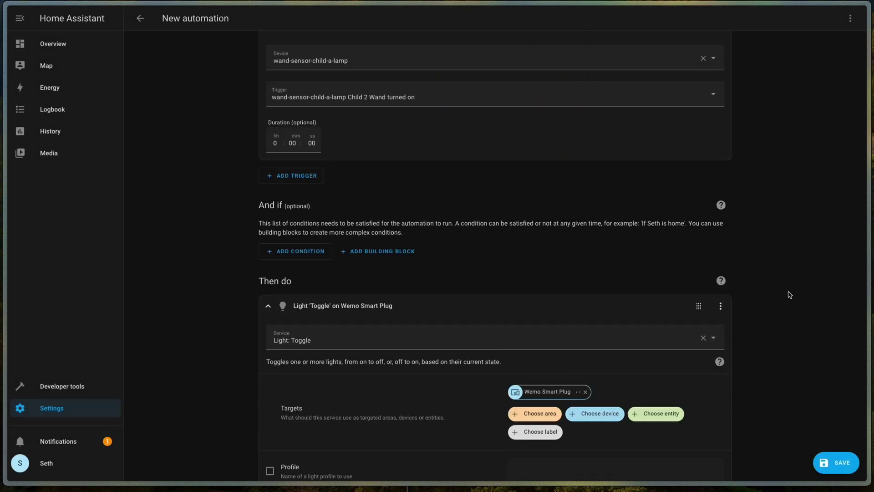
{"action": "scroll", "coordinate": [791, 296], "scroll_direction": "down", "scroll_amount": 1}
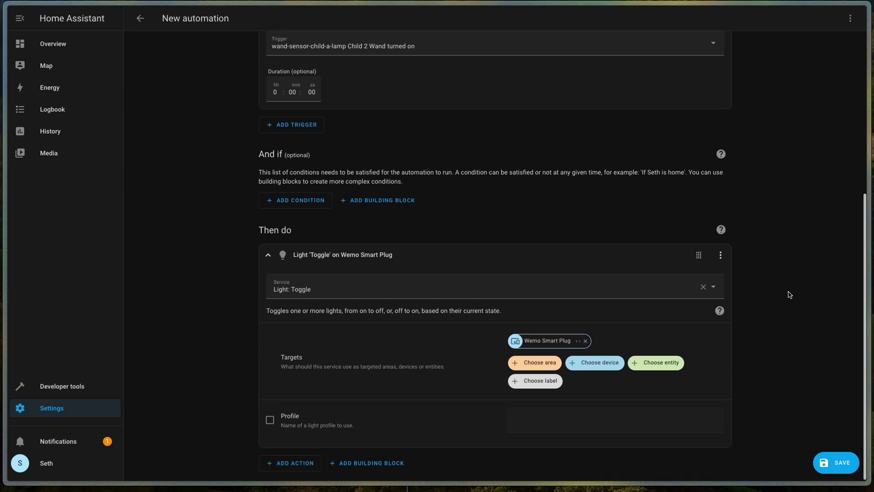
Step: Save the automation as 'Wands Toggle Child A Lamp' and return to the automations list
{"action": "left_click", "coordinate": [836, 462]}
{"action": "key", "text": "Home"}
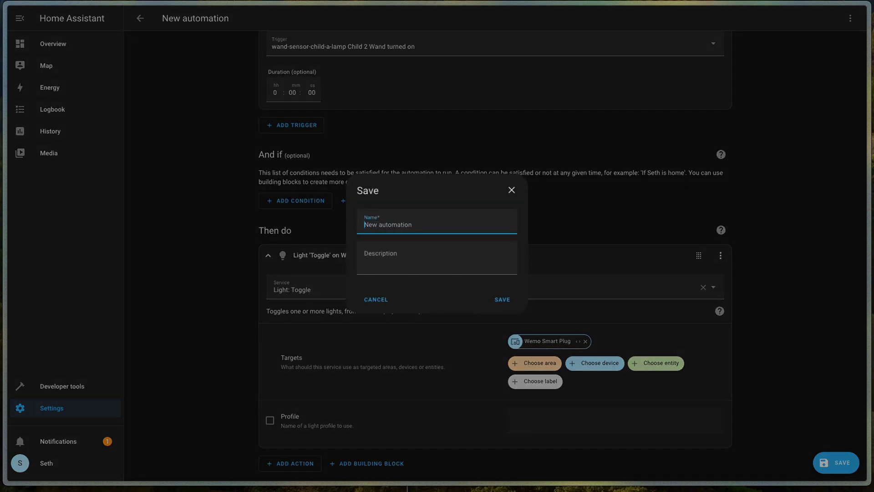
{"action": "key", "text": "ctrl+a"}
{"action": "type", "text": "Wands Toggle Child A Lamp"}
{"action": "left_click", "coordinate": [503, 299]}
{"action": "left_click", "coordinate": [141, 18]}
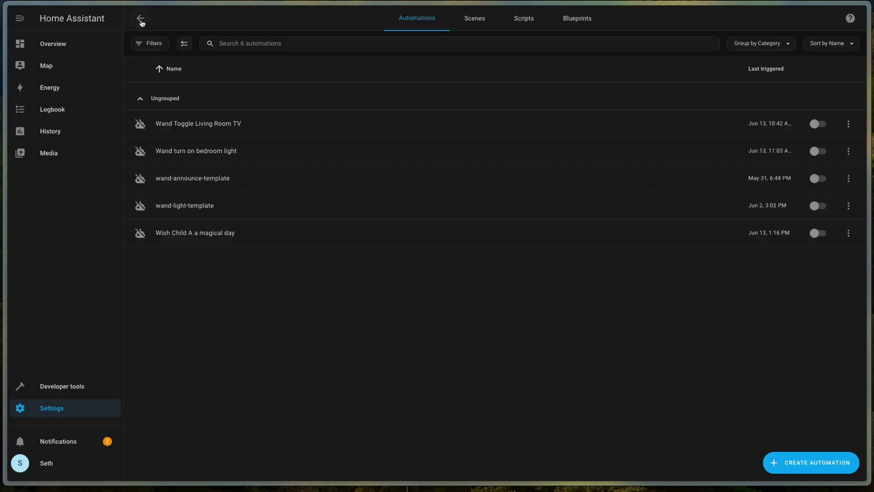